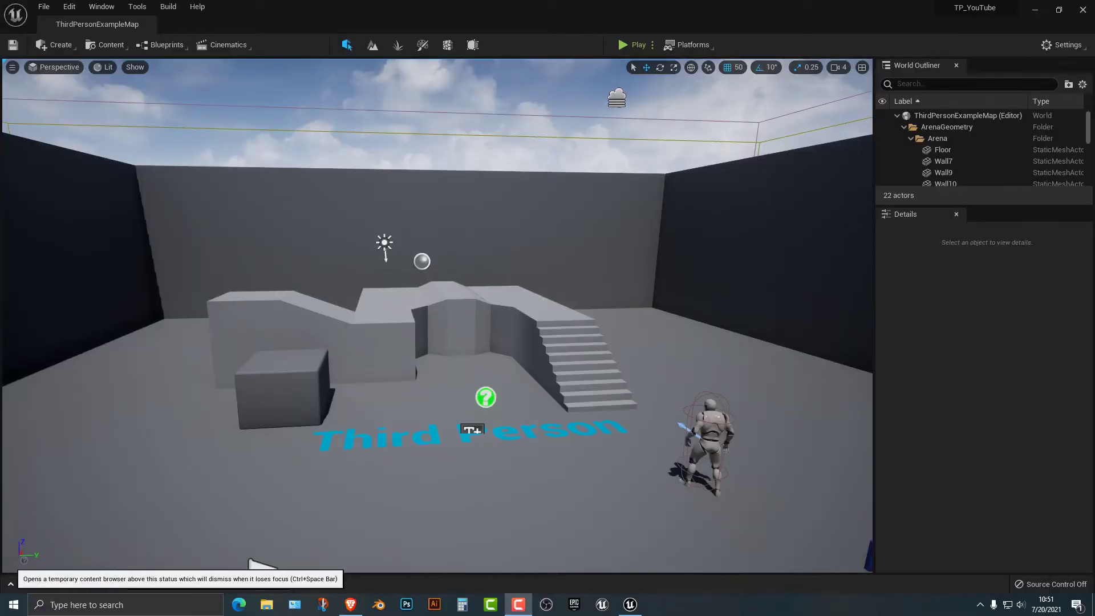
Place the SM_MatPreviewMesh_02 static mesh from StarterContent's Props folder on the floor in front of the grey cube.
click(51, 584)
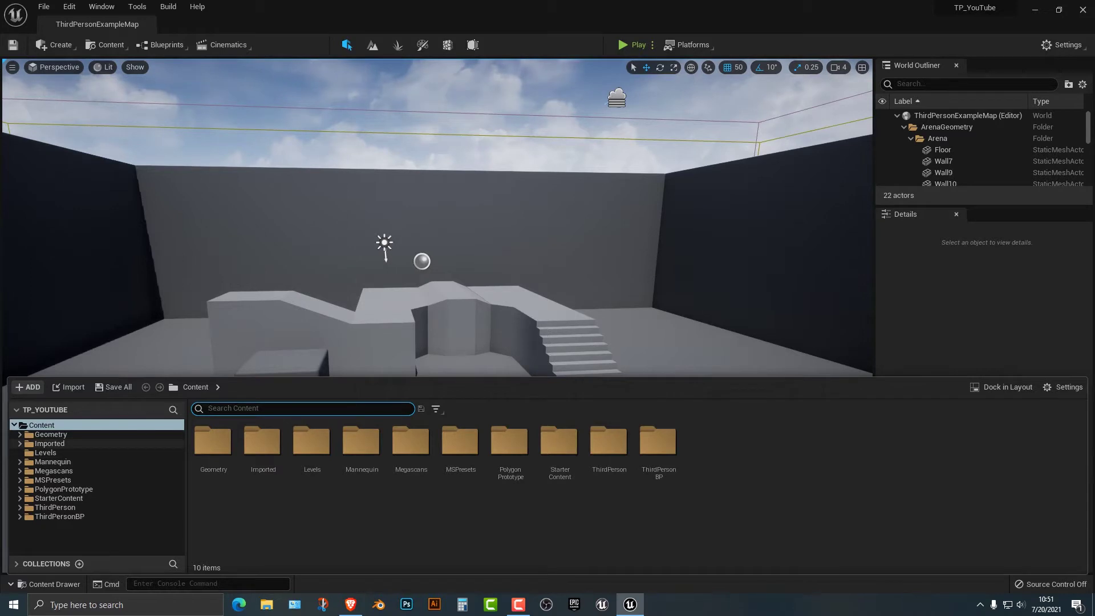
click(85, 498)
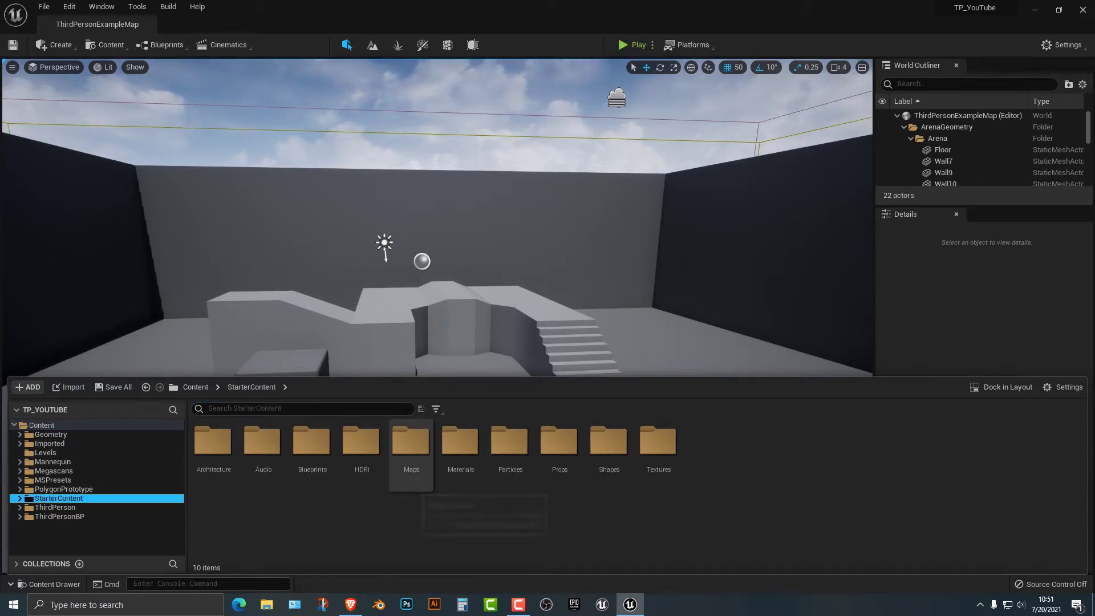
double_click(559, 442)
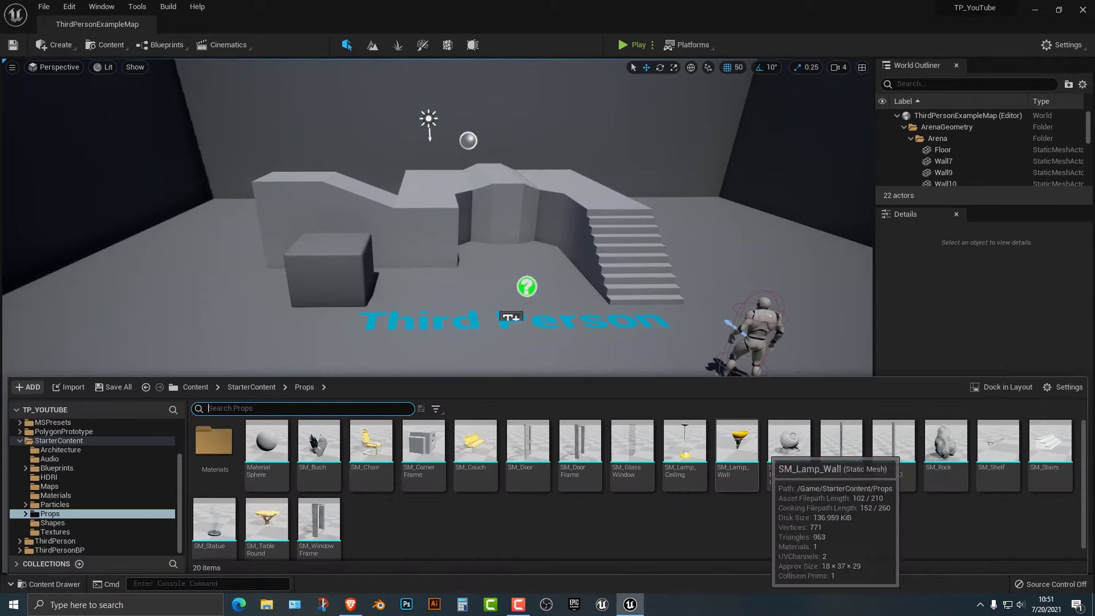
drag(789, 442, 376, 337)
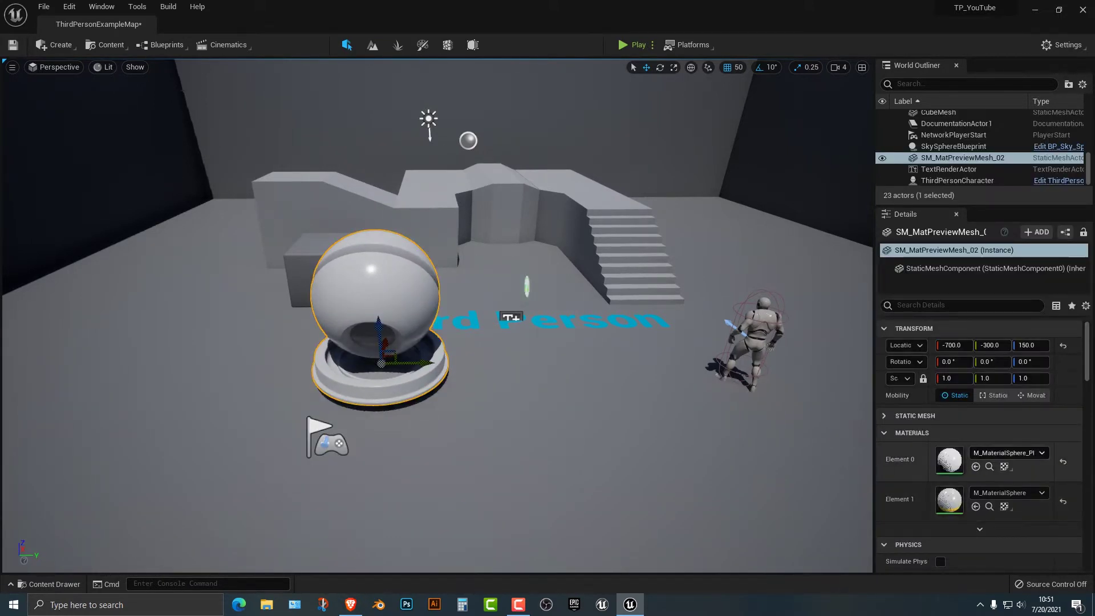
Assign the M_Metal_Gold material to Element 0 of the preview mesh.
scroll(982, 445, down, 2)
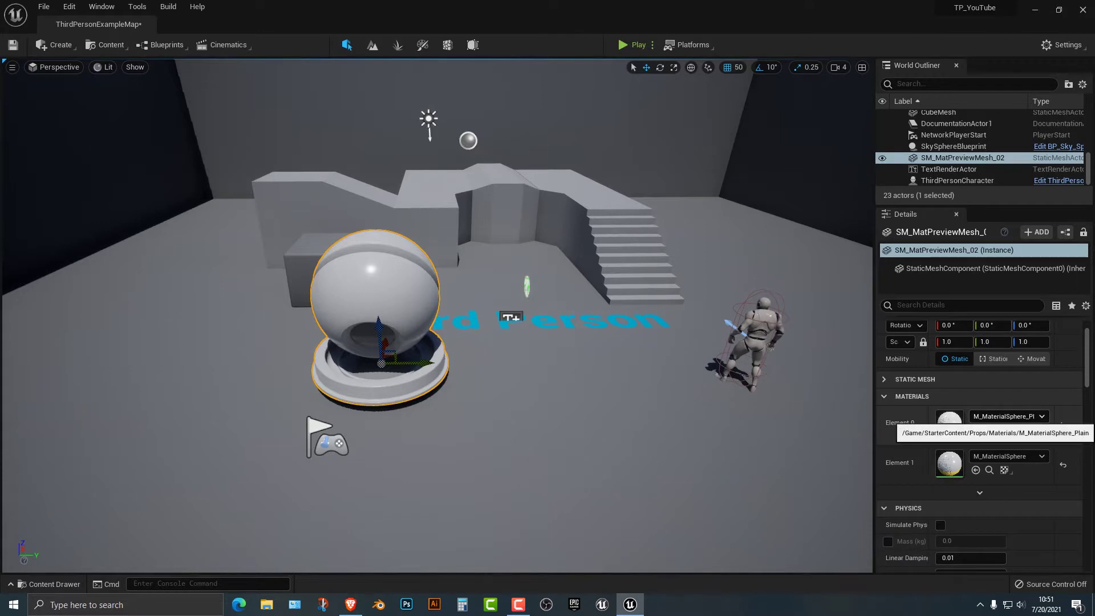
click(1009, 417)
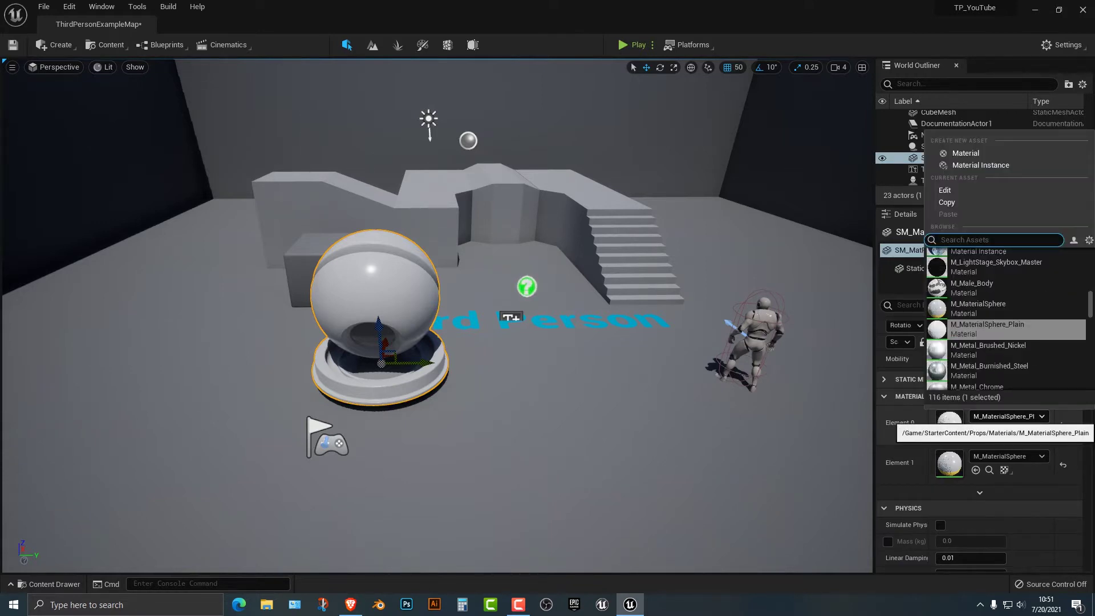
click(975, 257)
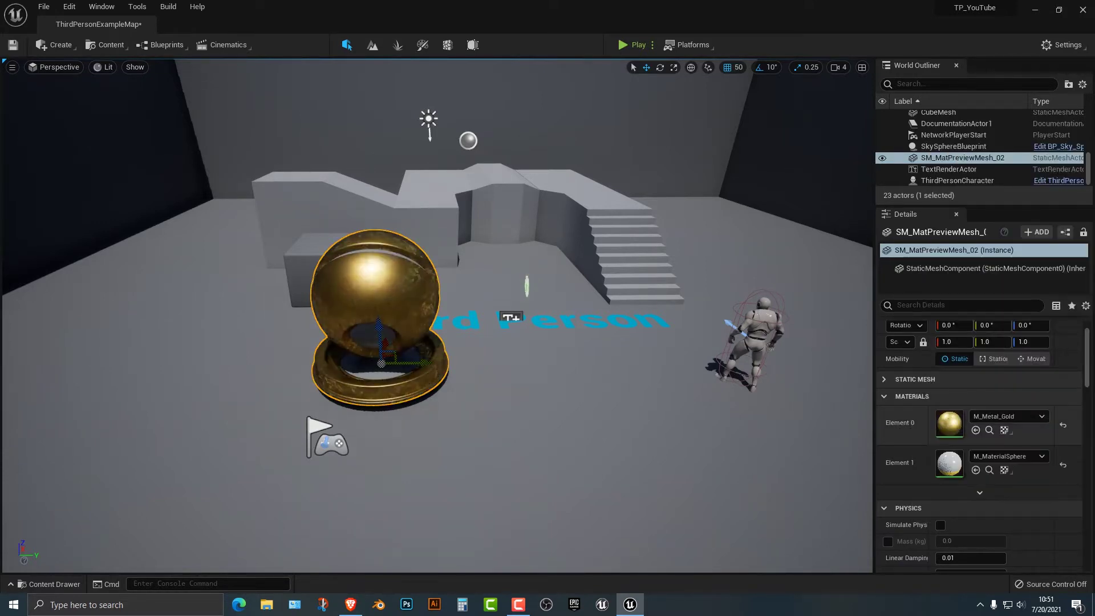
Search the materials for "metal" and assign M_Metal_Brushed_Nickel to Element 1 of the preview mesh.
click(1009, 456)
text(s)
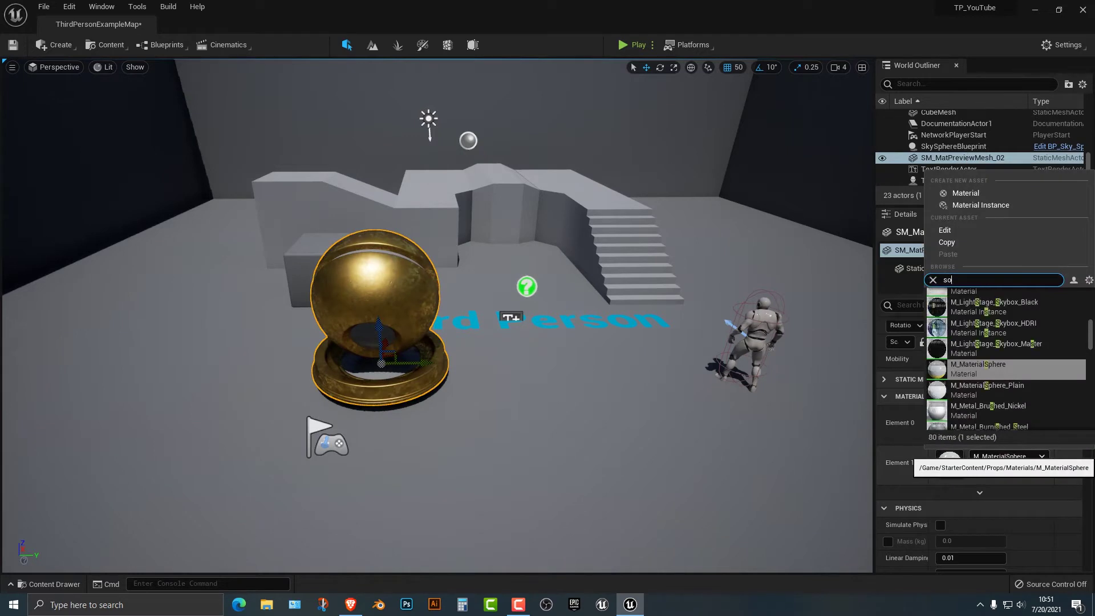
text(ilver)
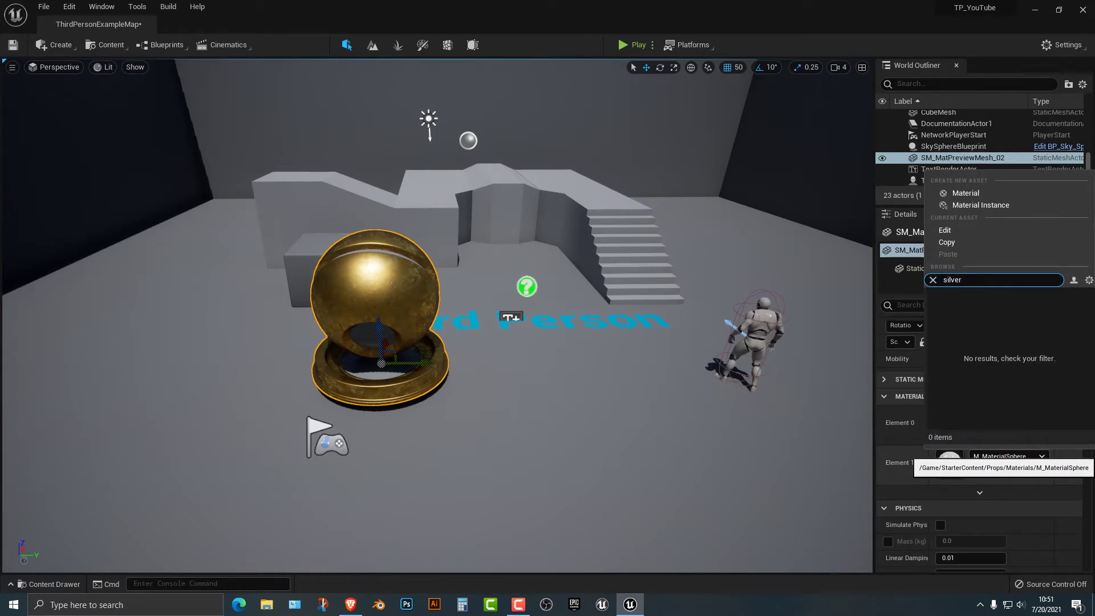
key(BackSpace)
key(BackSpace)
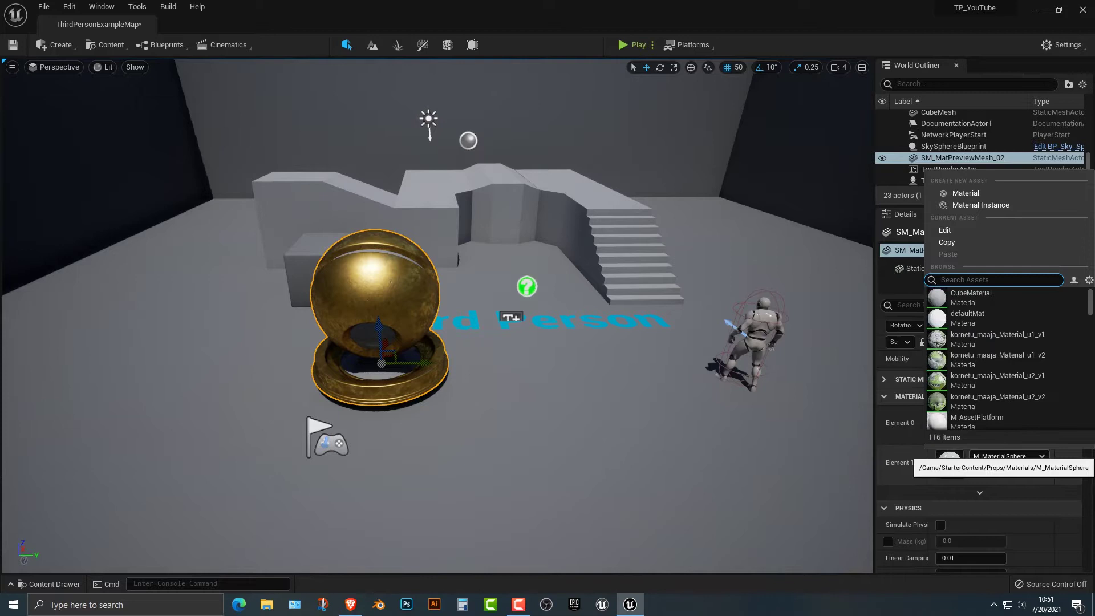
text(sil)
key(BackSpace)
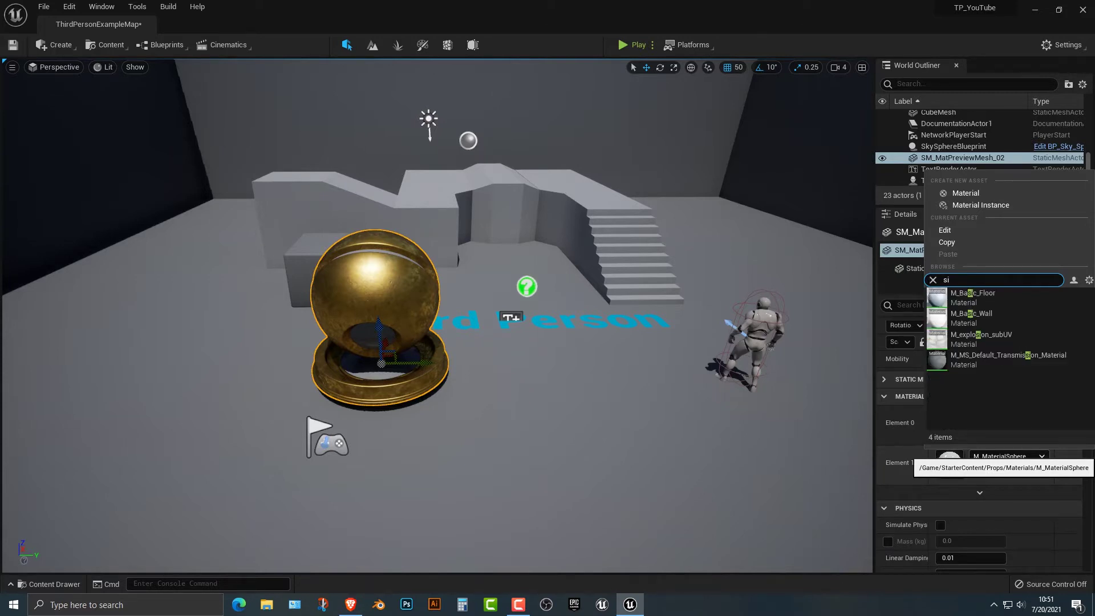
key(BackSpace)
text(metal)
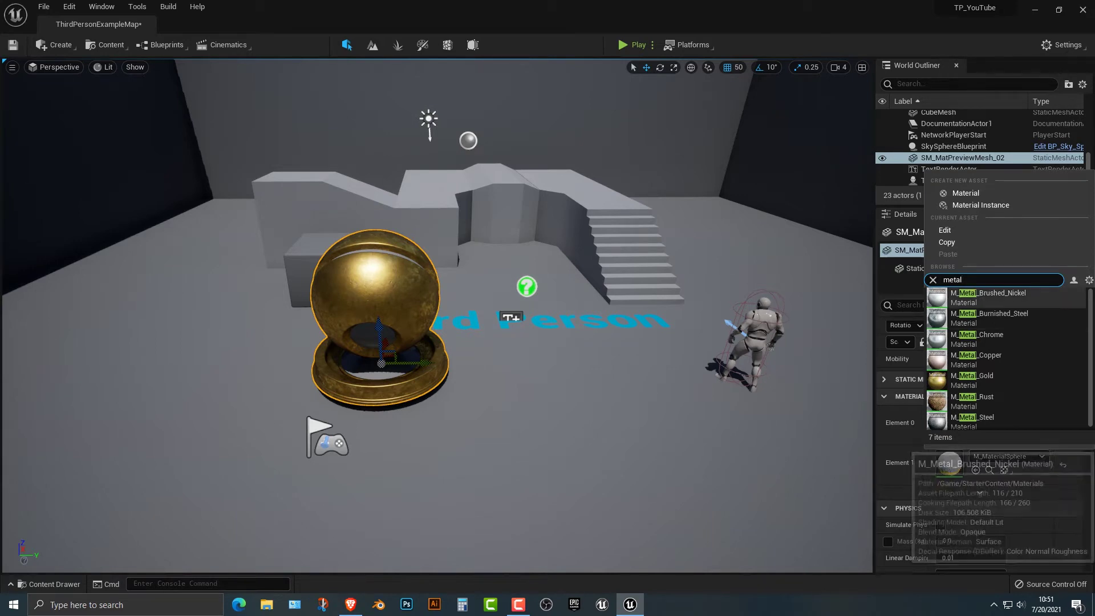
scroll(1005, 340, down, 1)
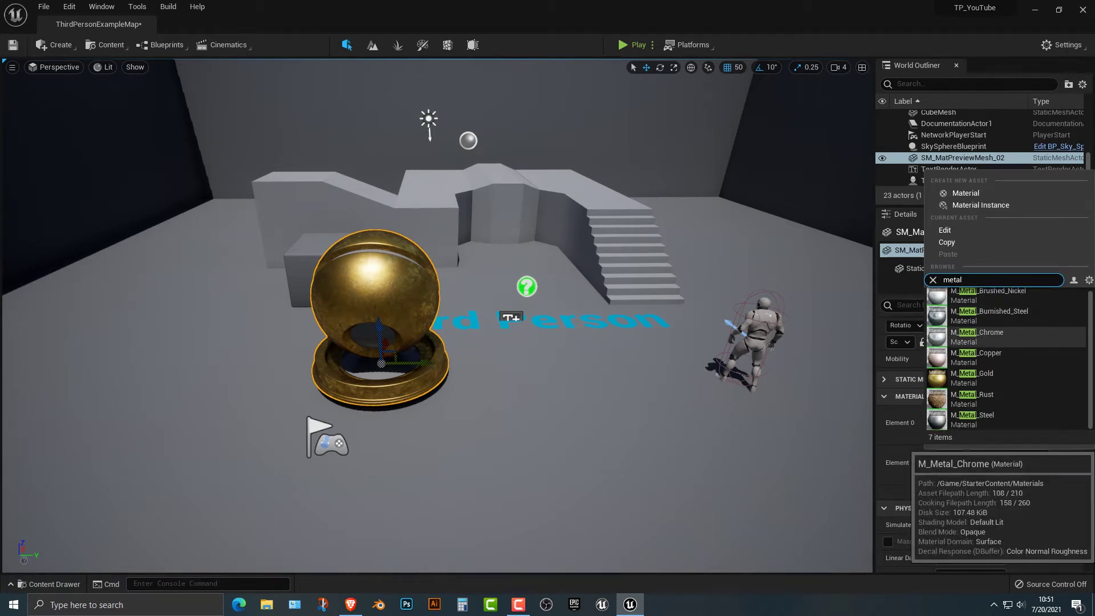
click(992, 295)
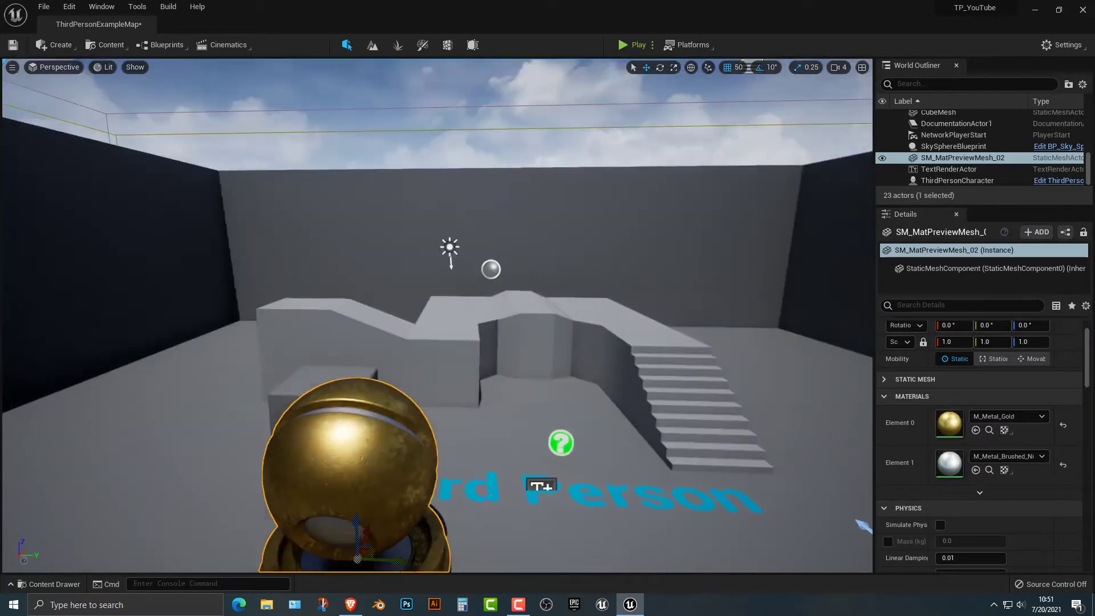
Move the preview mesh to location X -743 and Z 147.
right_drag(437, 315, 240, 379)
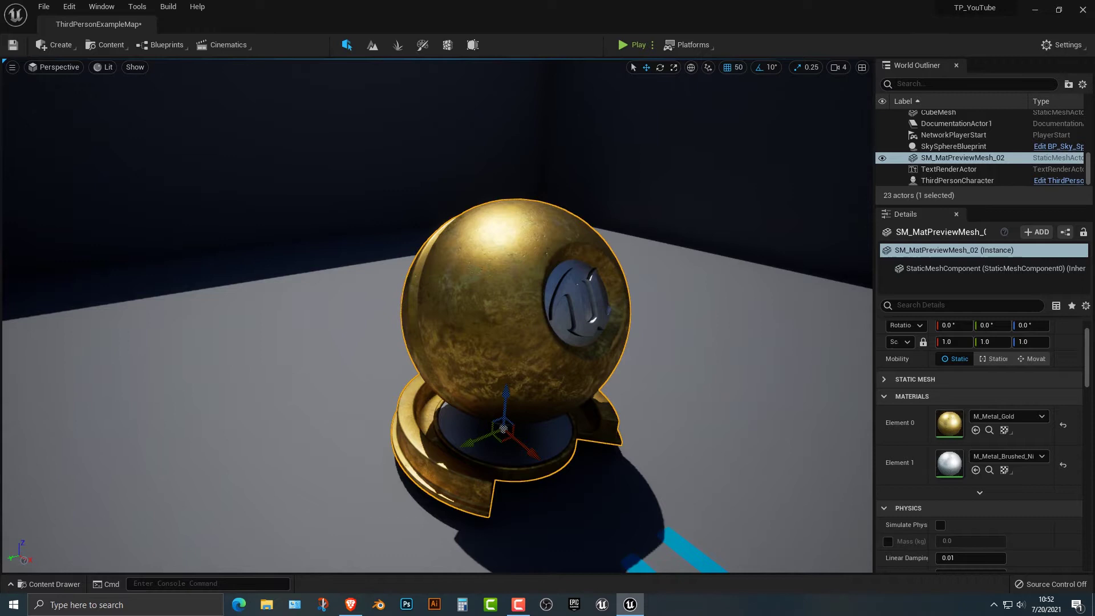
scroll(982, 414, up, 2)
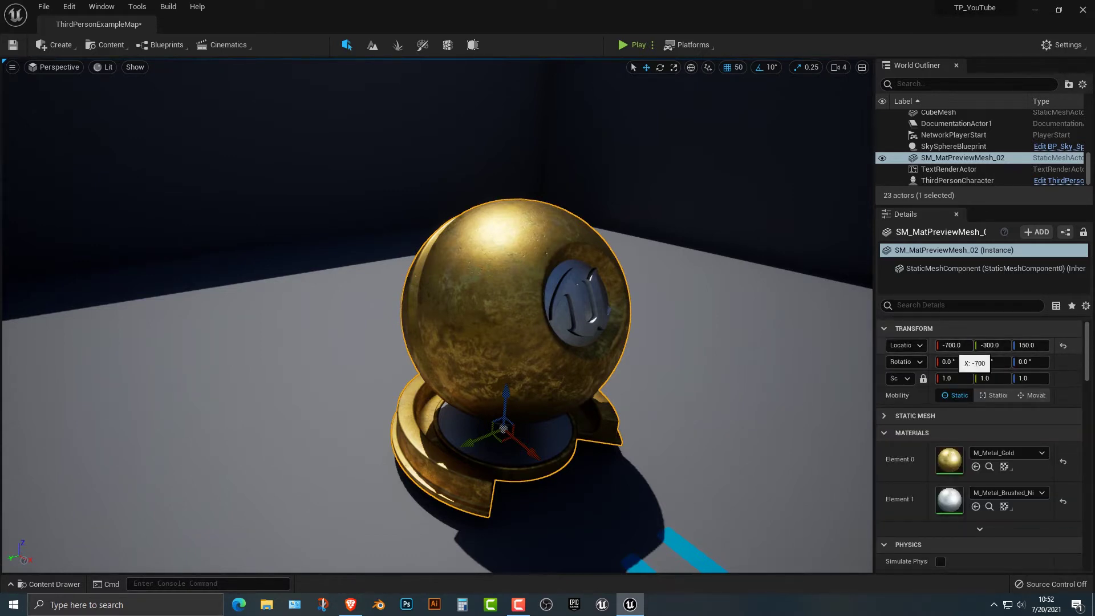
drag(956, 345, 931, 345)
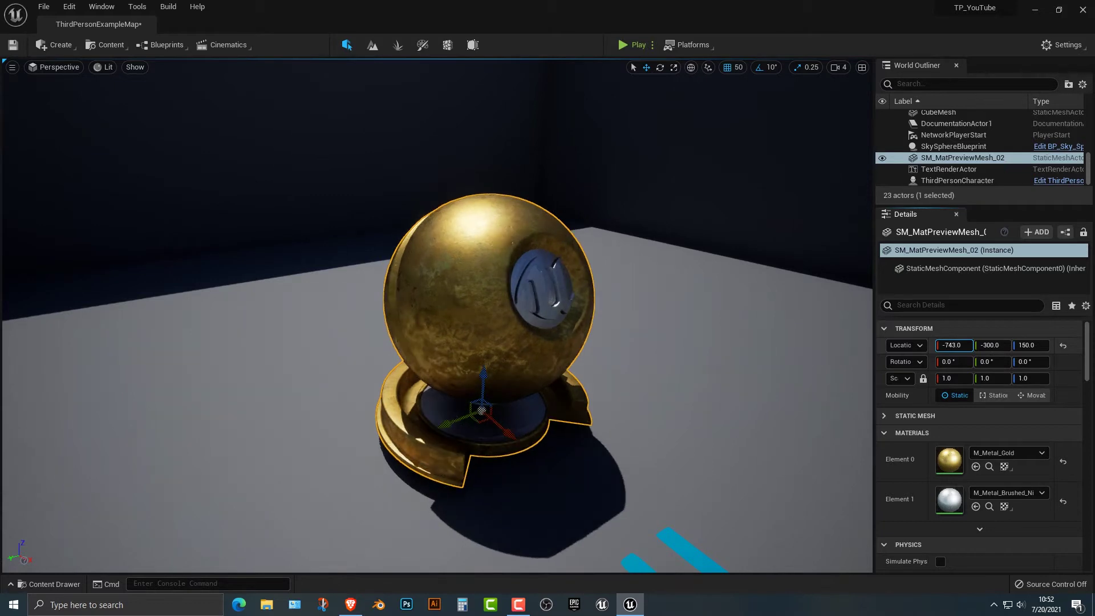
drag(1031, 346, 1028, 346)
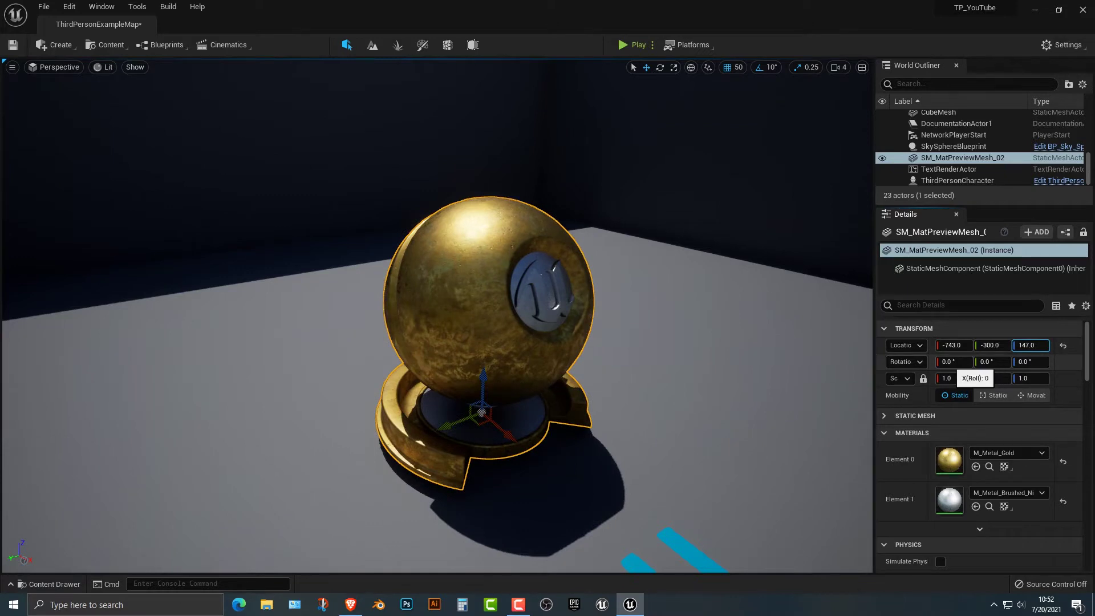
Try changing the preview mesh's rotation values and stretching its X scale to about 35.59, with 1.2 on Y and Z.
drag(954, 361, 1084, 361)
drag(954, 378, 1092, 378)
click(923, 378)
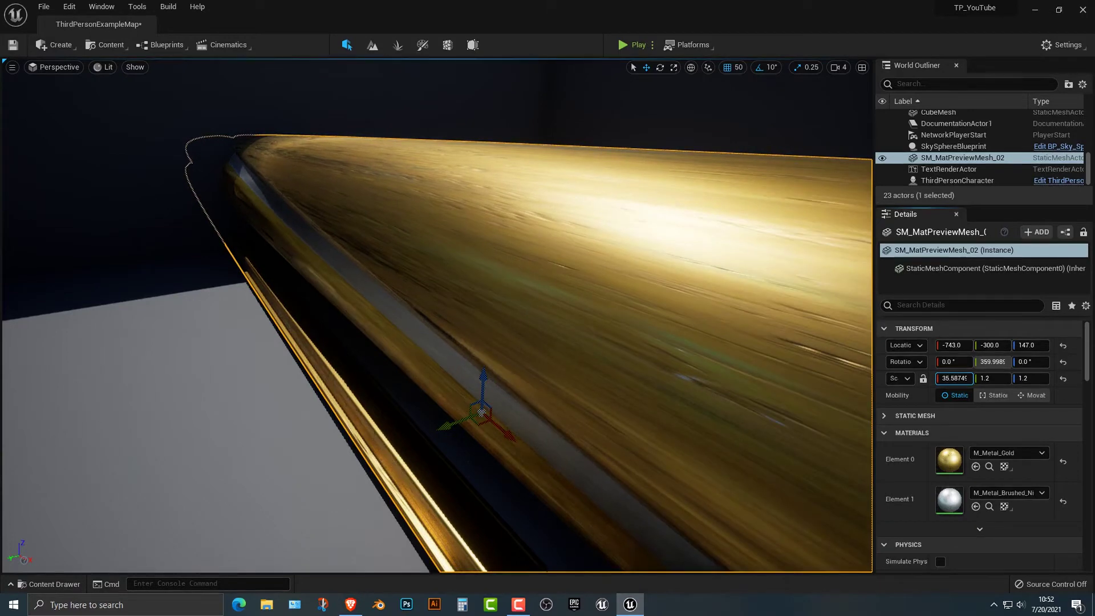
Set the preview mesh's scale to 1.0 on the X, Y and Z axes.
right_drag(437, 314, 541, 332)
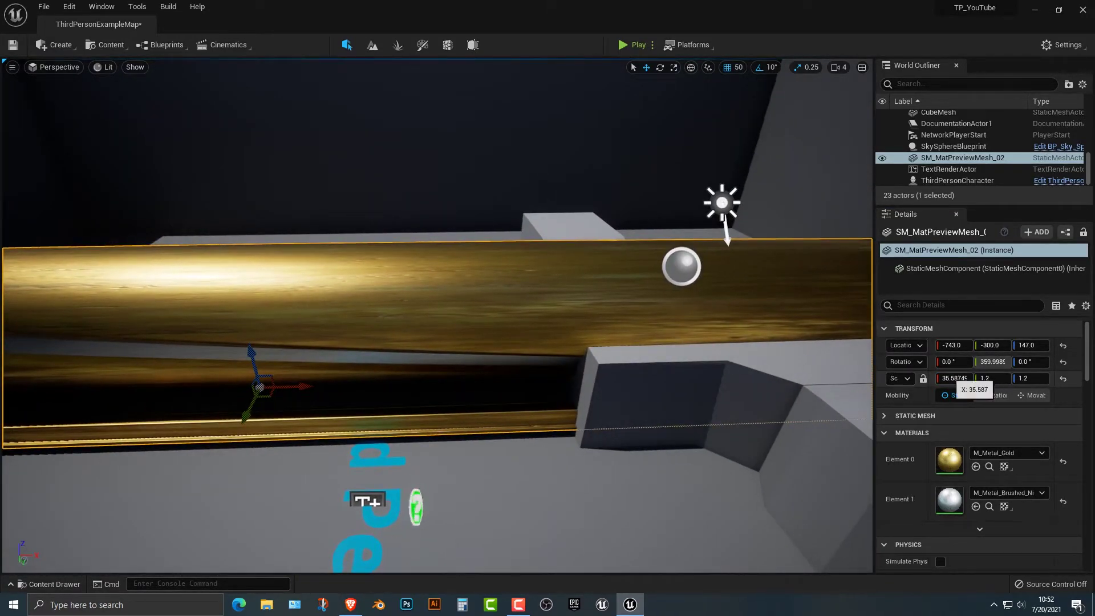
key(Tab)
text(1)
key(Tab)
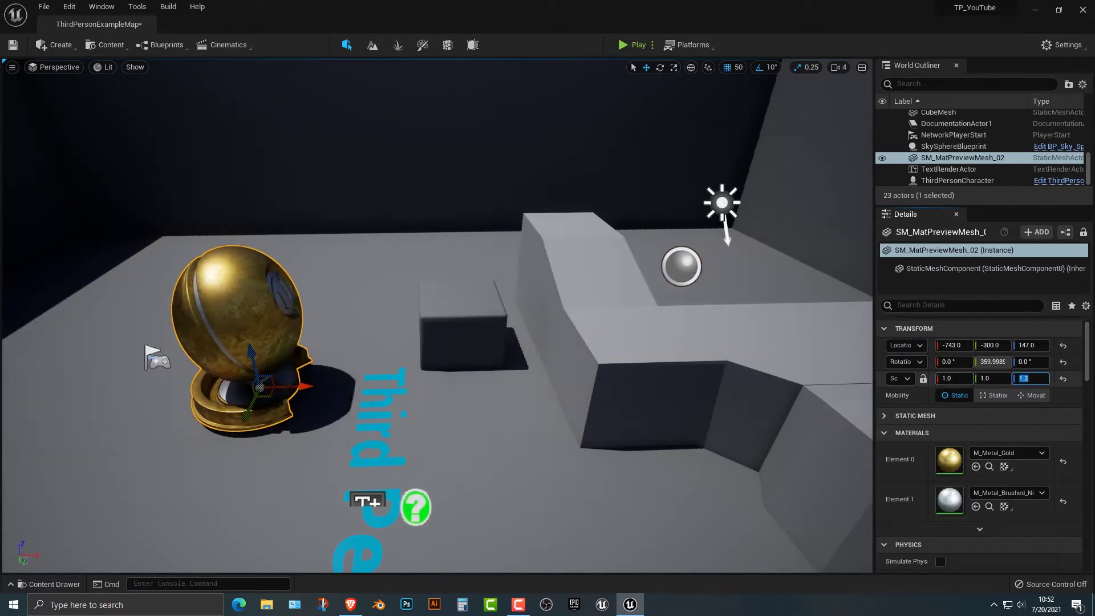
key(Return)
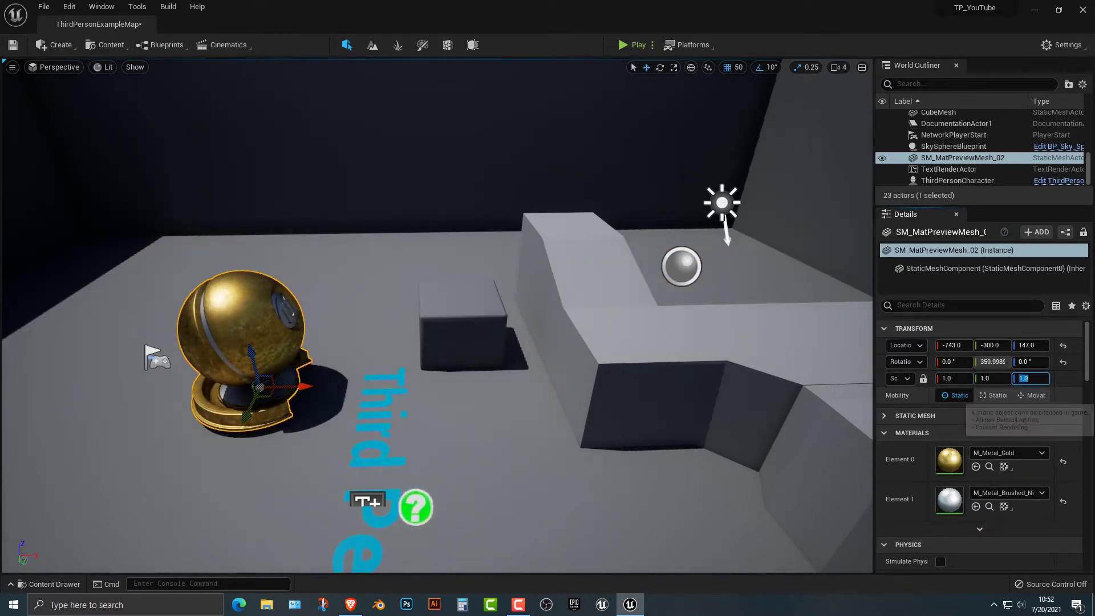
Set the preview mesh's Y rotation to 0°.
right_drag(685, 354, 445, 359)
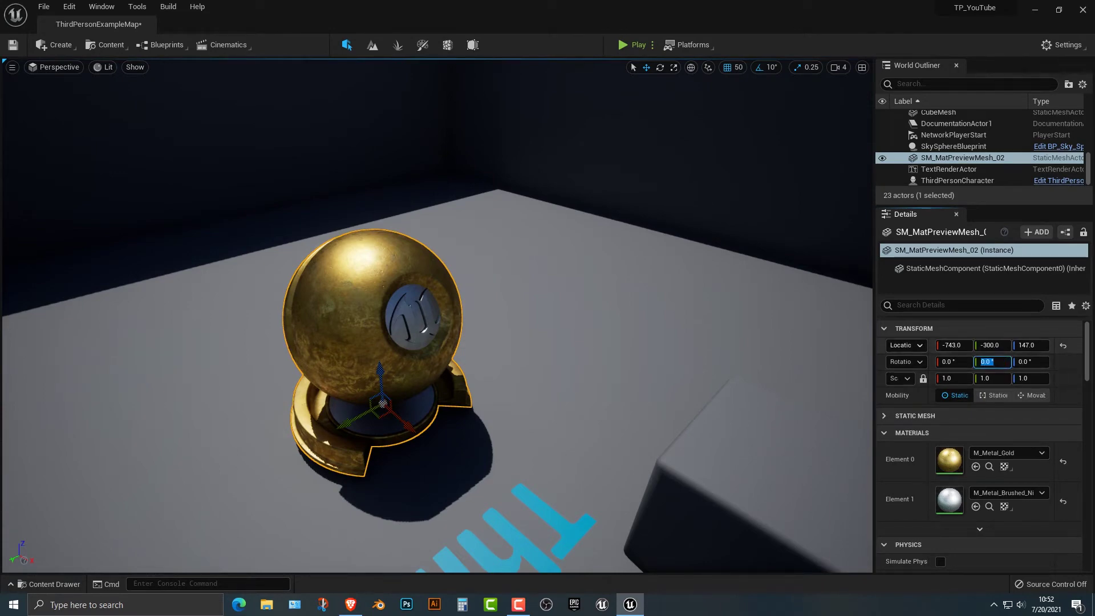
key(Return)
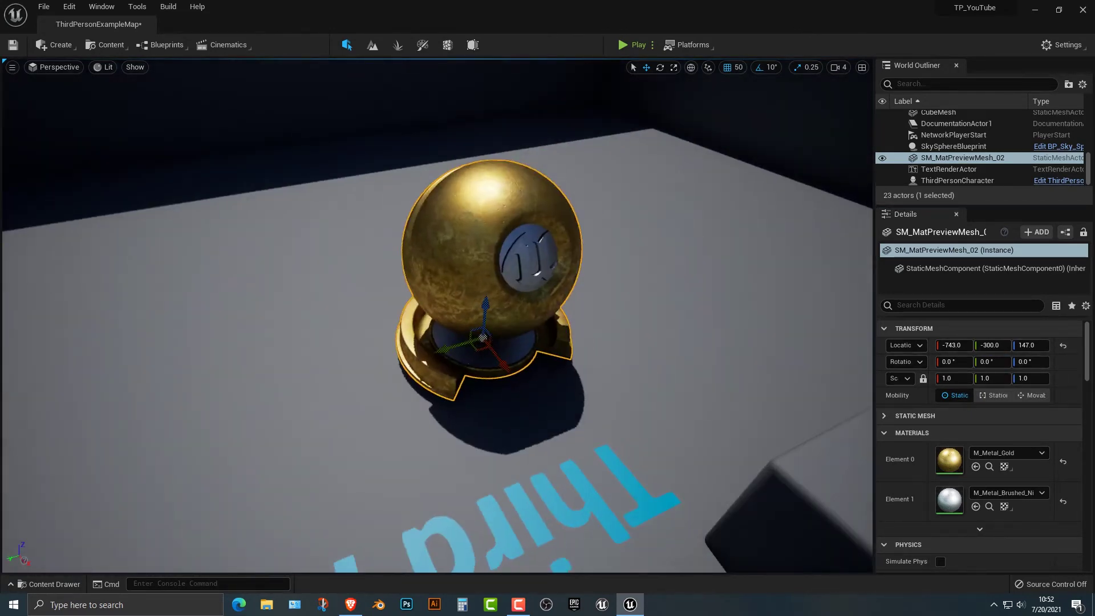
right_drag(437, 315, 453, 306)
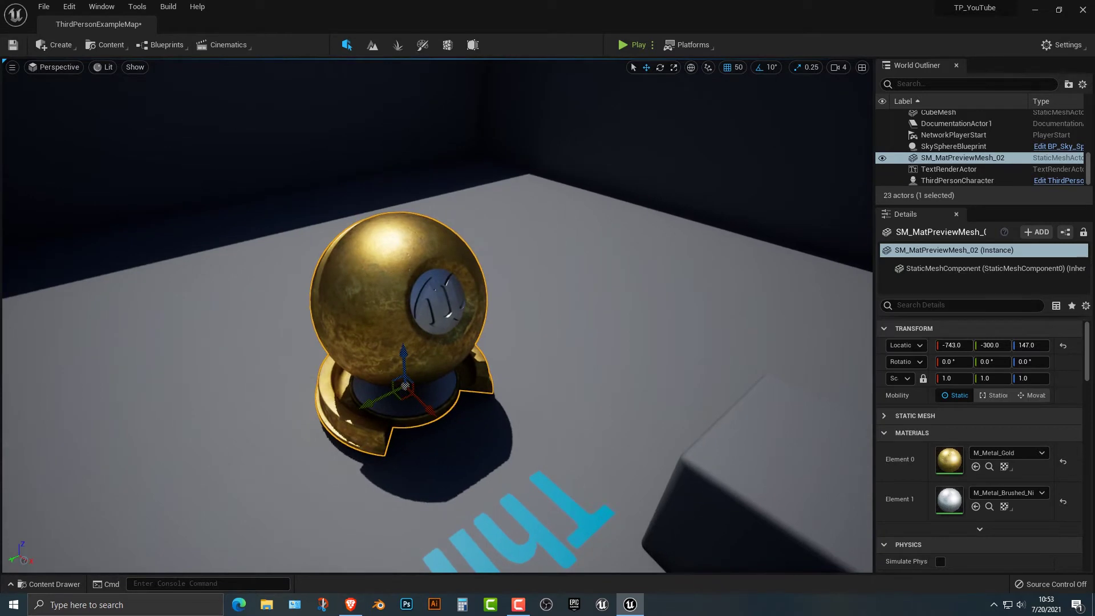
Switch to the Rotate tool and turn the preview mesh with its gizmo to an X rotation of 360°.
key(e)
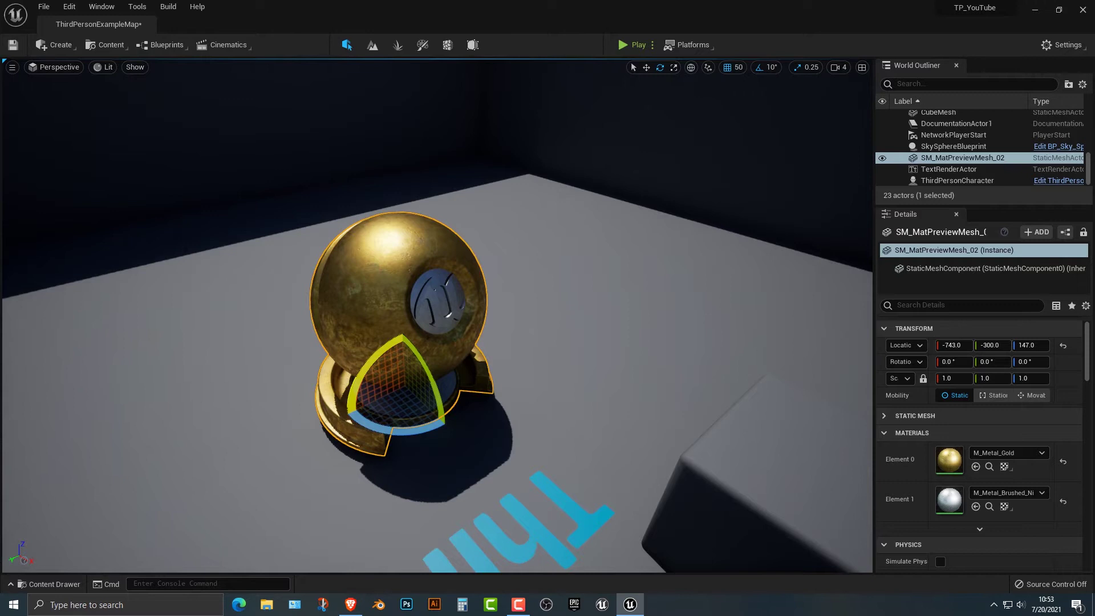
drag(441, 400, 452, 439)
Set the rotation grid snap to 90° and try turning the preview mesh in those increments.
click(768, 67)
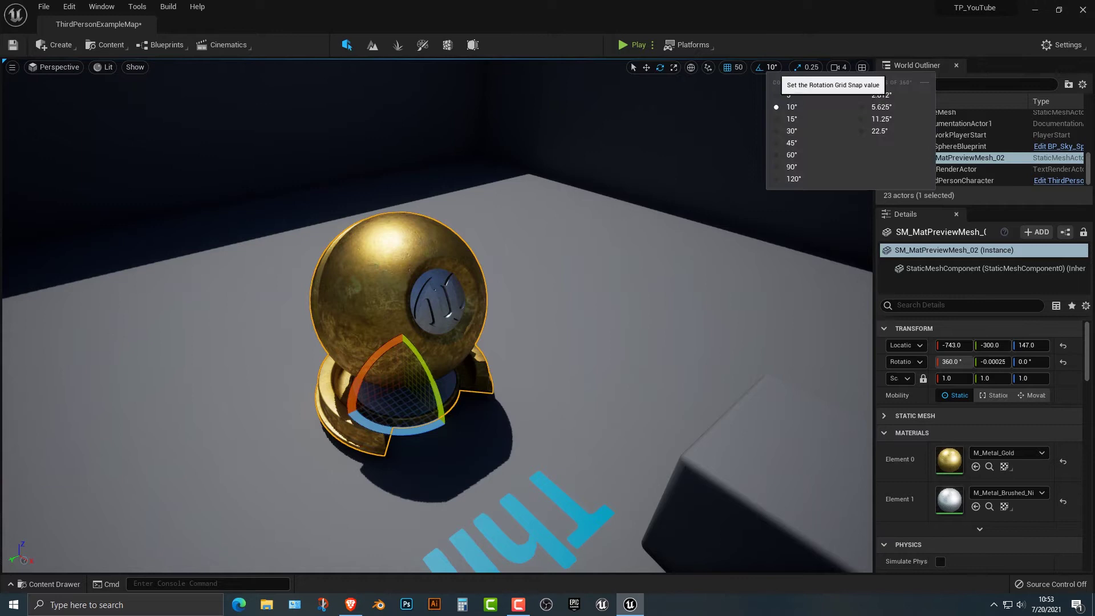
click(799, 167)
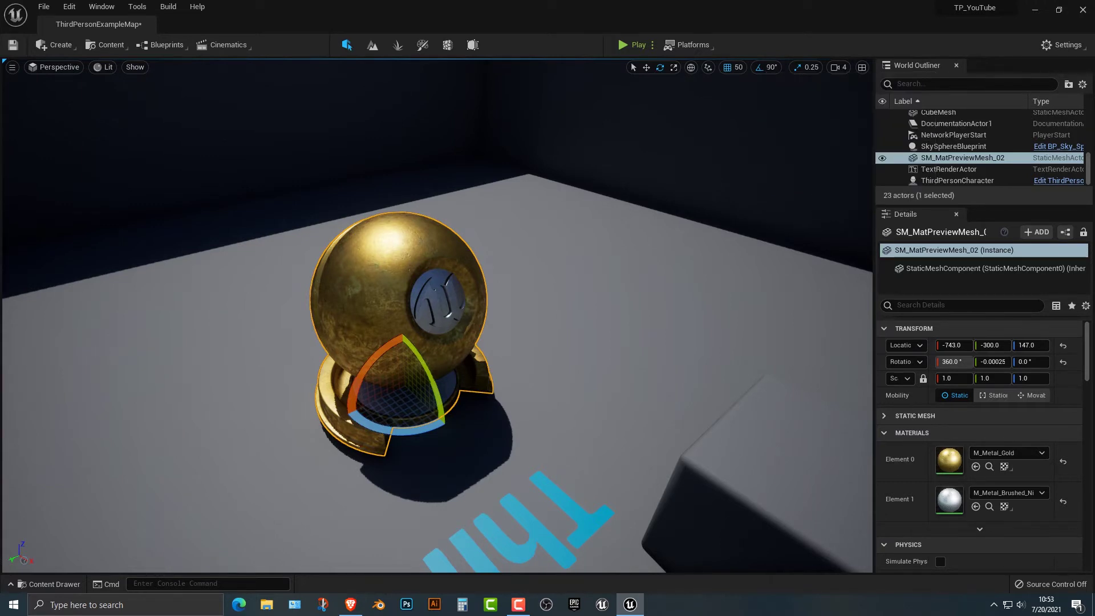
mouse_move(433, 381)
mouse_down()
mouse_move(402, 337)
mouse_move(433, 381)
mouse_up()
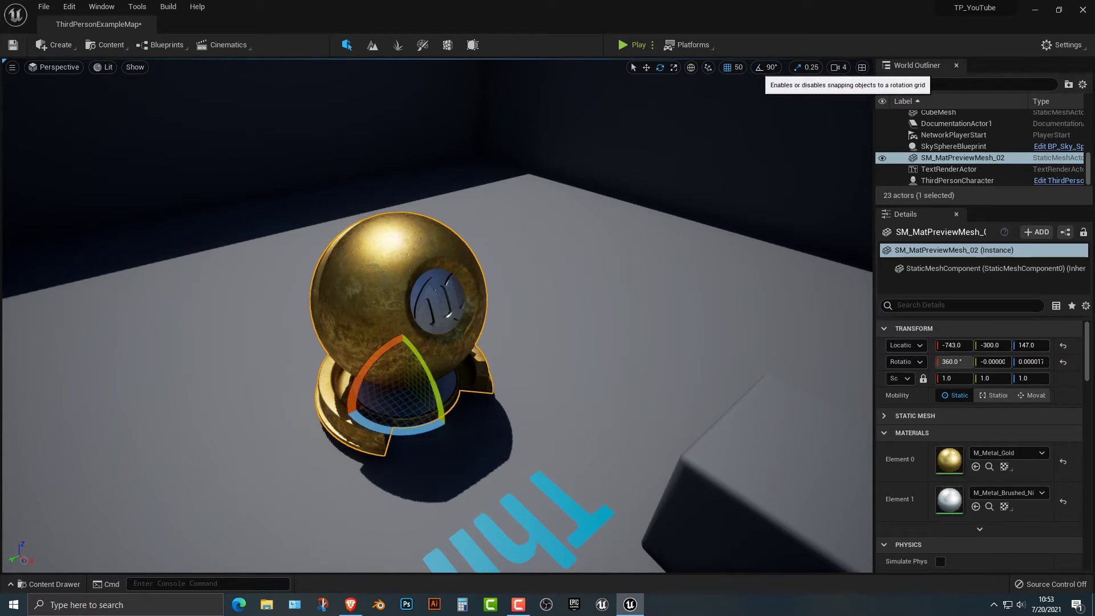
Set the rotation grid snap to 10° and rotate the preview mesh to 40° about the Z axis.
click(770, 67)
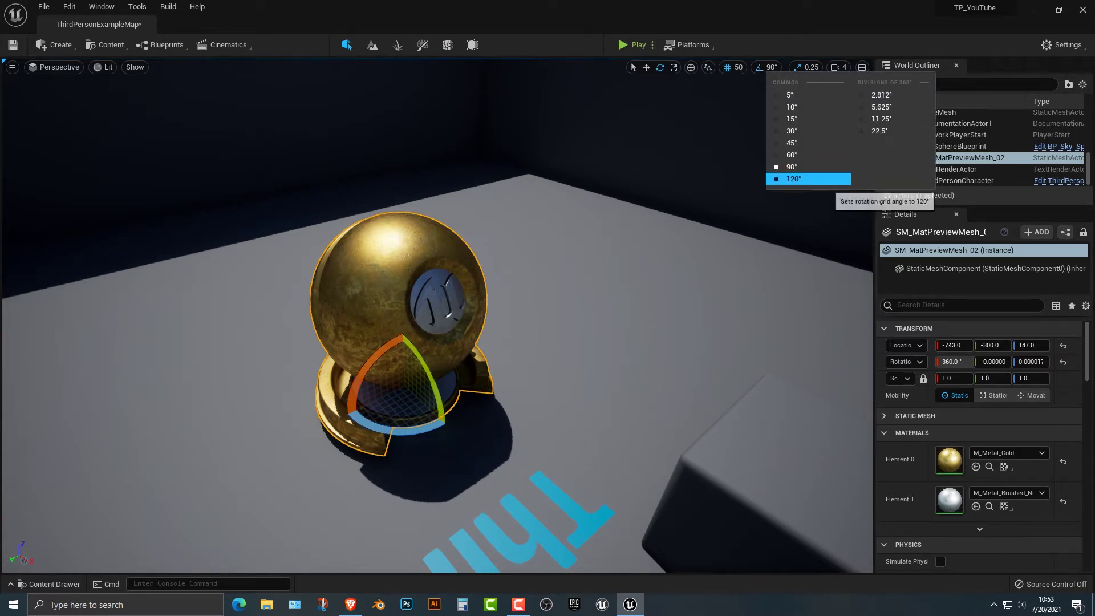
click(792, 106)
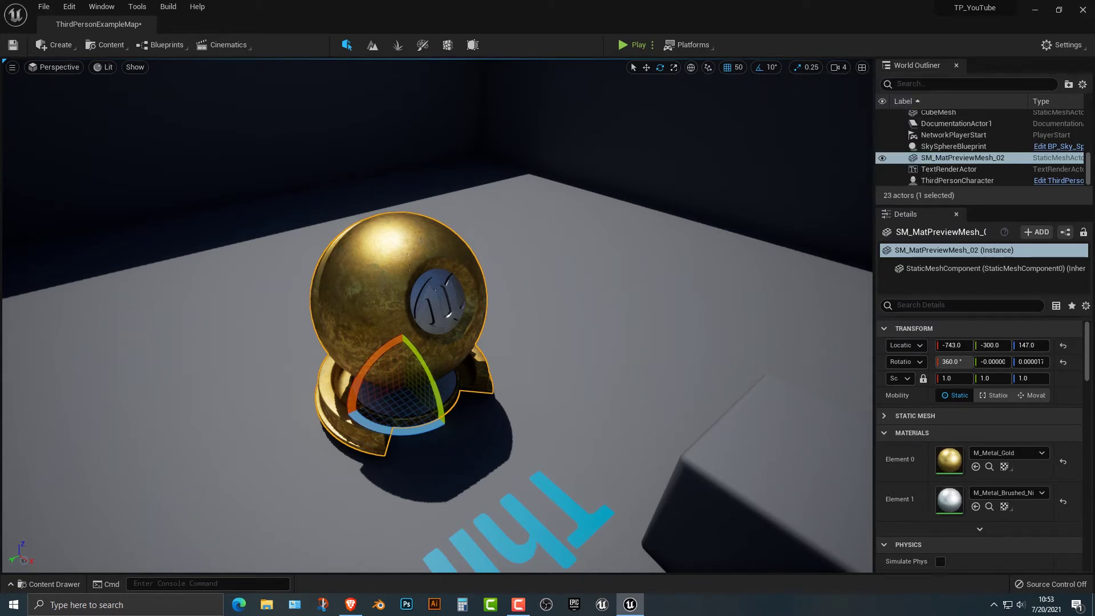
drag(392, 343, 427, 320)
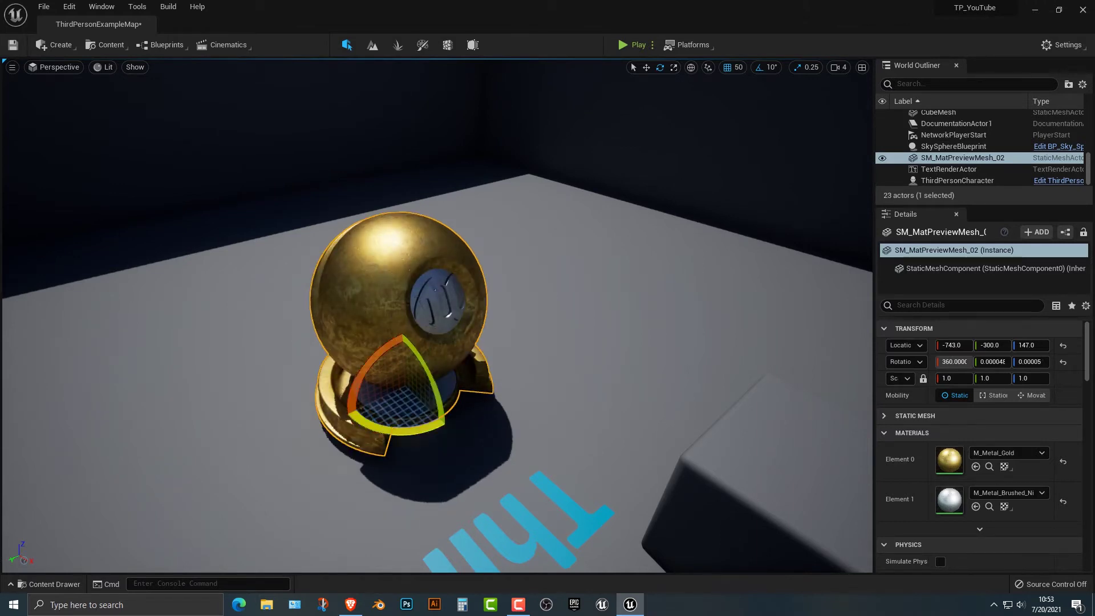
drag(425, 425, 453, 420)
Place the S_Thai_Beach_Rocks_udxkfcefa mesh from the Megascans 3D_Assets folder on the floor beside the preview mesh.
key(ctrl+space)
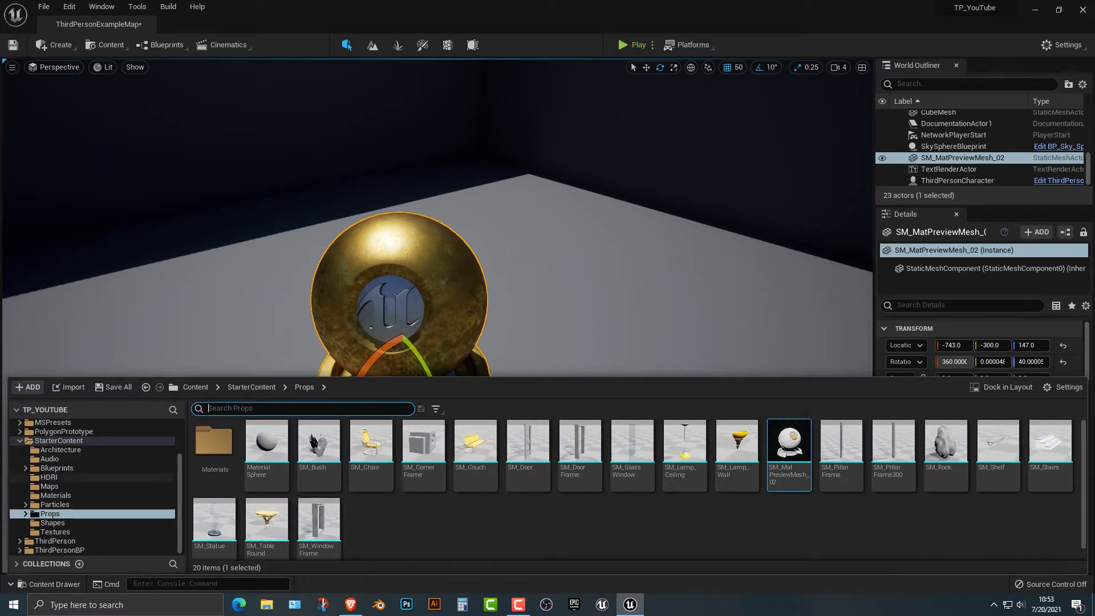
click(20, 441)
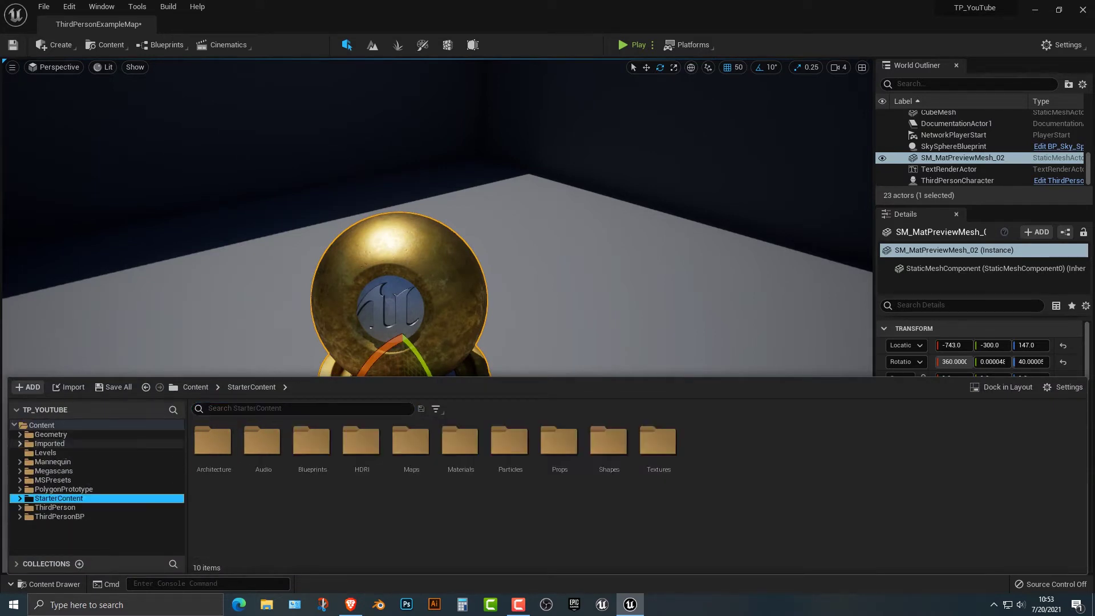
click(42, 471)
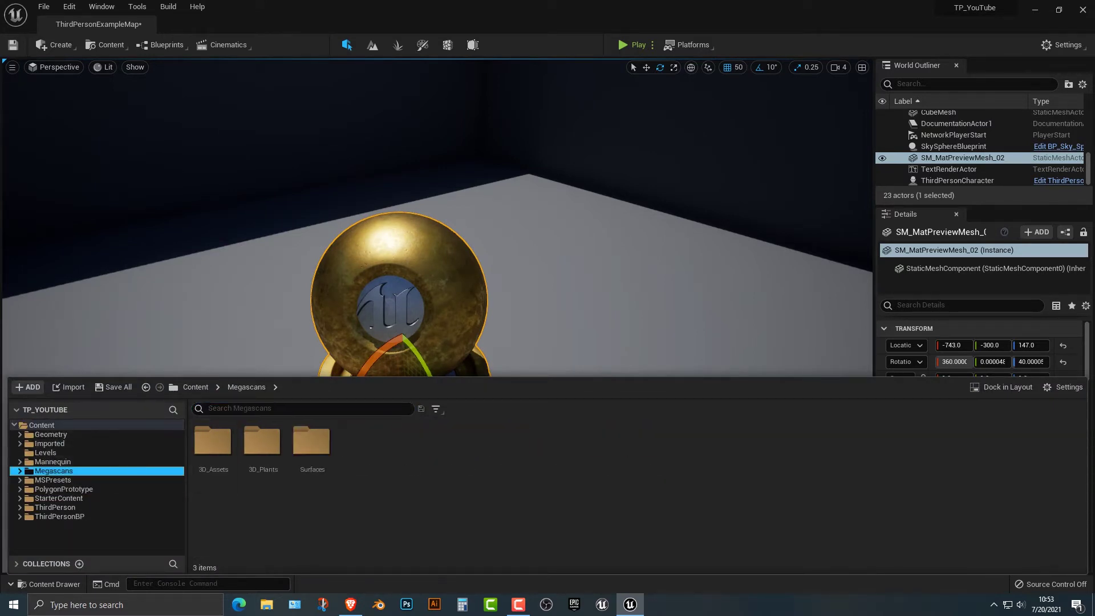
double_click(213, 441)
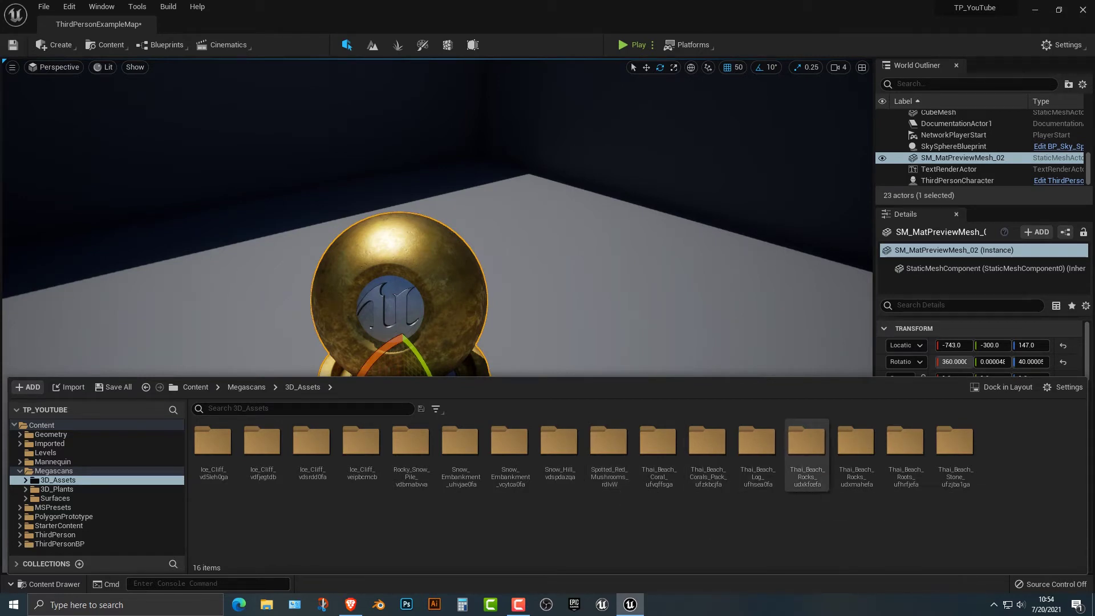
double_click(806, 448)
drag(262, 443, 226, 322)
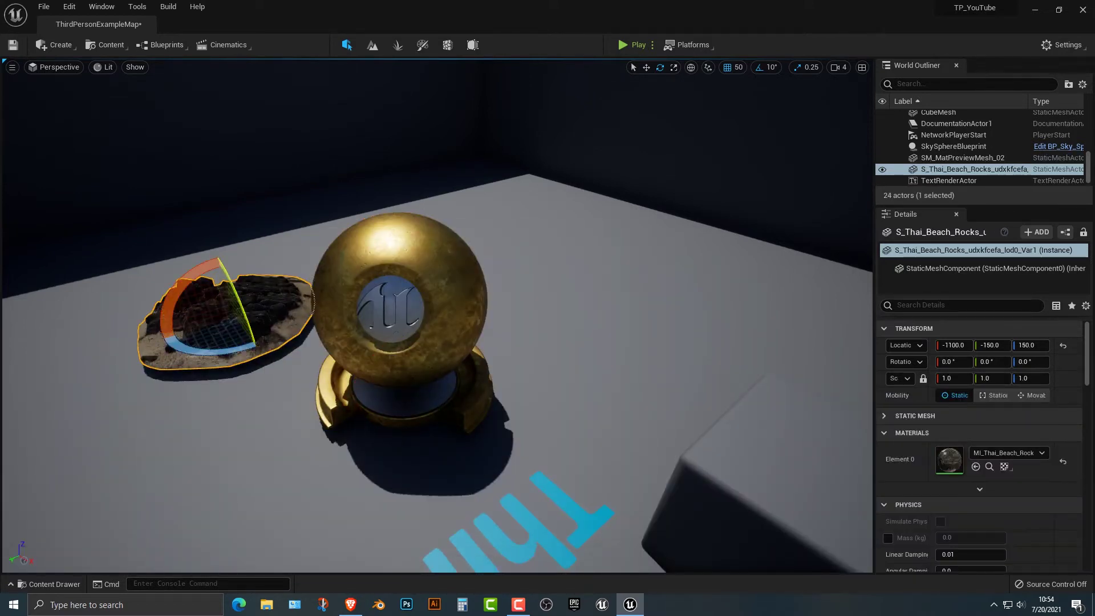
Place the Thai_Beach_Rocks_udxmahefa mesh from Megascans 3D_Assets on the preview mesh's other side and rotate it 10° about Y.
key(ctrl+space)
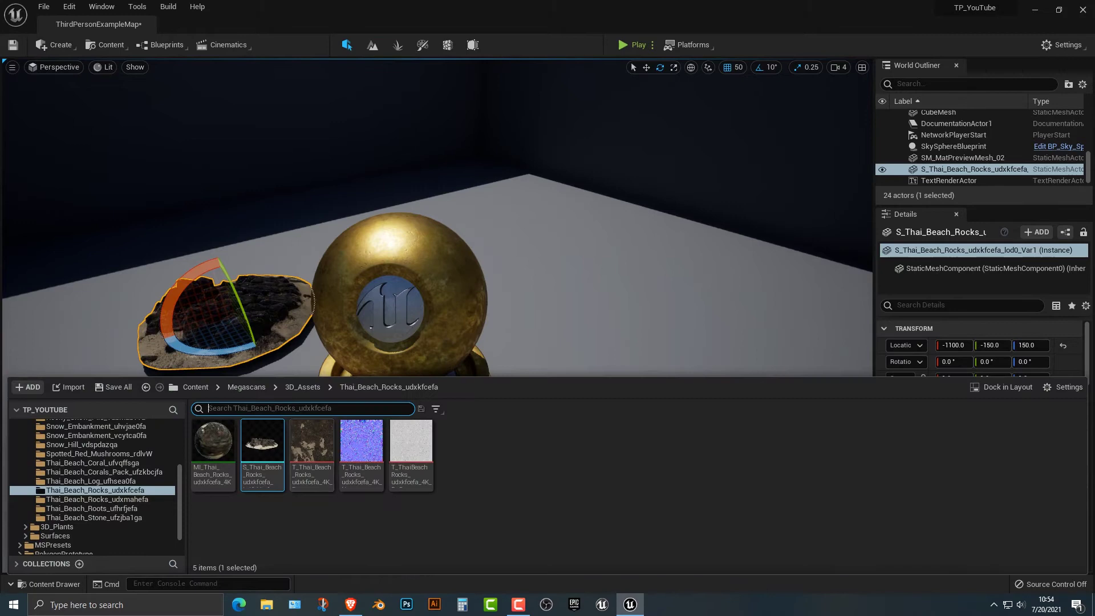
click(302, 386)
double_click(857, 443)
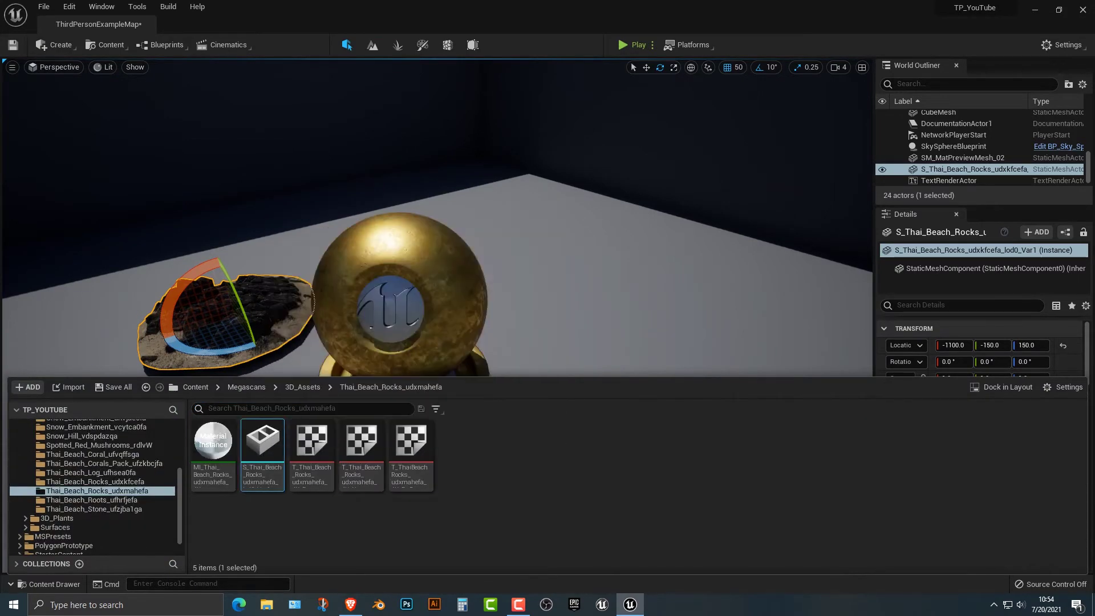
drag(262, 439, 588, 286)
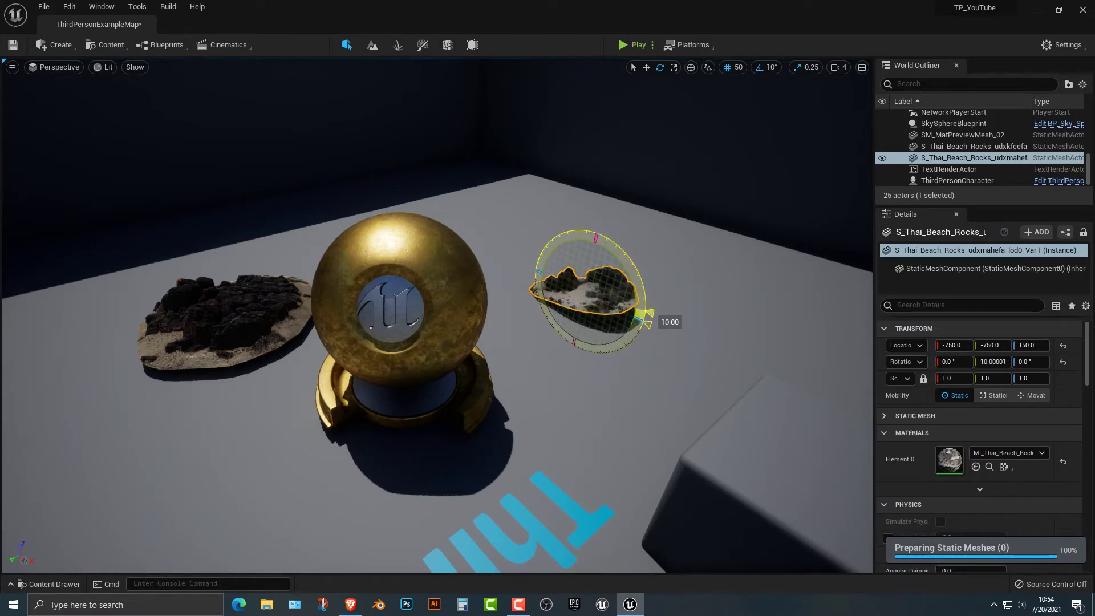
mouse_move(652, 315)
mouse_down()
mouse_move(635, 309)
mouse_move(651, 329)
mouse_move(643, 341)
mouse_move(649, 325)
mouse_up()
Delete both Thai Beach Rocks meshes from the level.
key(Delete)
click(222, 319)
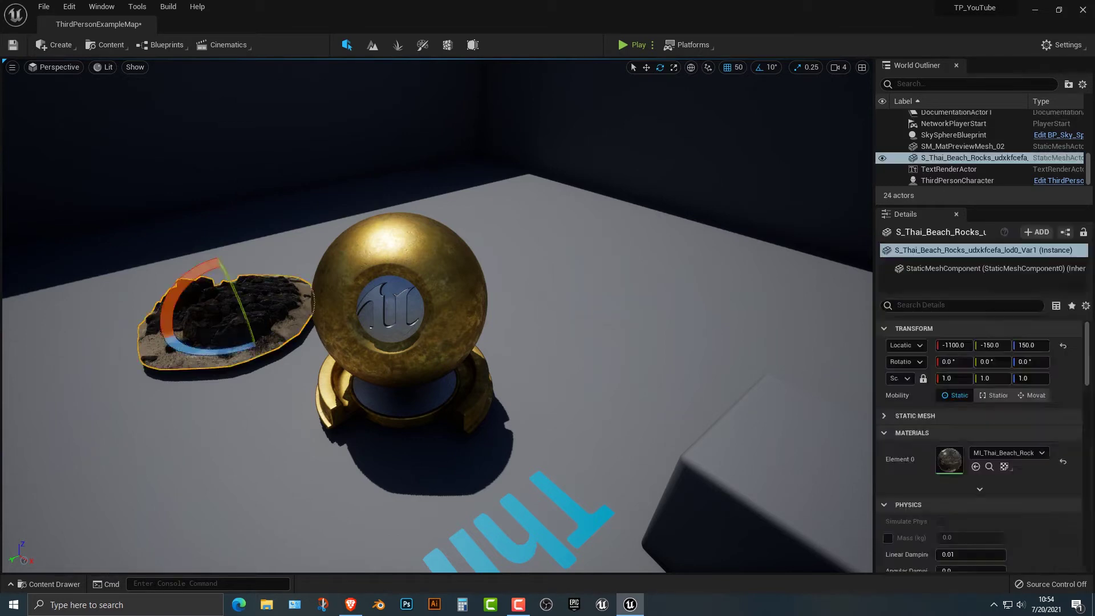
key(Delete)
Try tilting the preview mesh freely off its axes and moving it down into the floor.
click(400, 296)
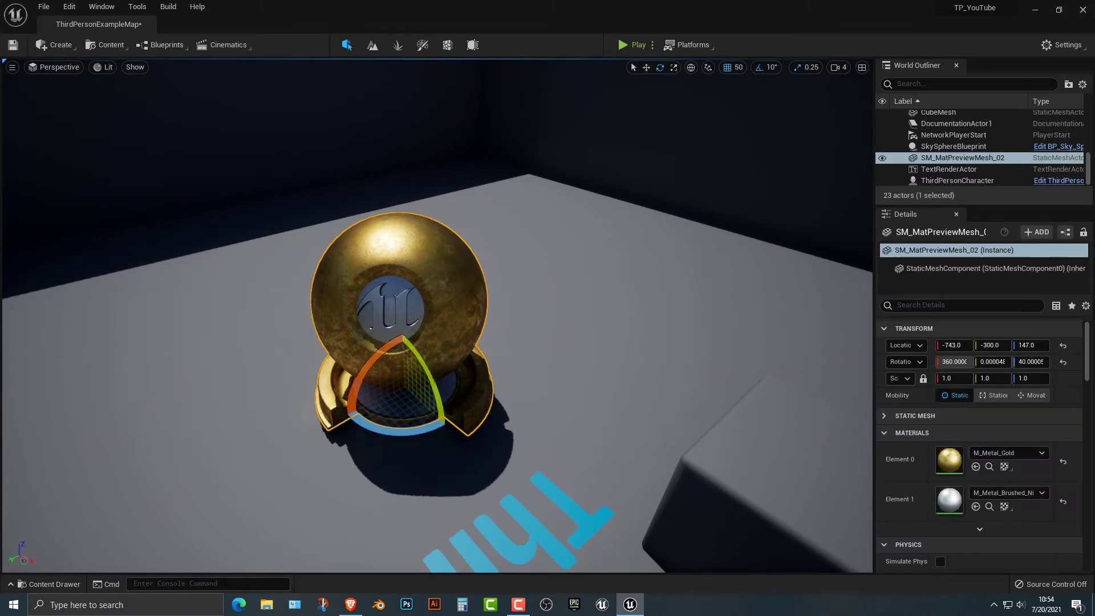
drag(443, 419, 446, 428)
key(w)
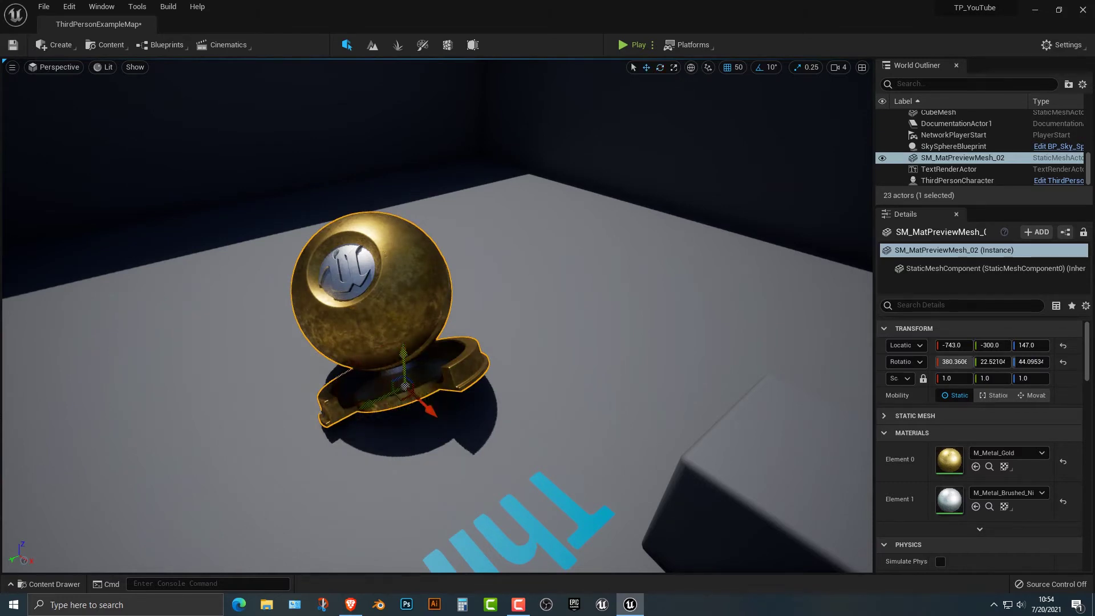
drag(404, 351, 412, 399)
click(413, 403)
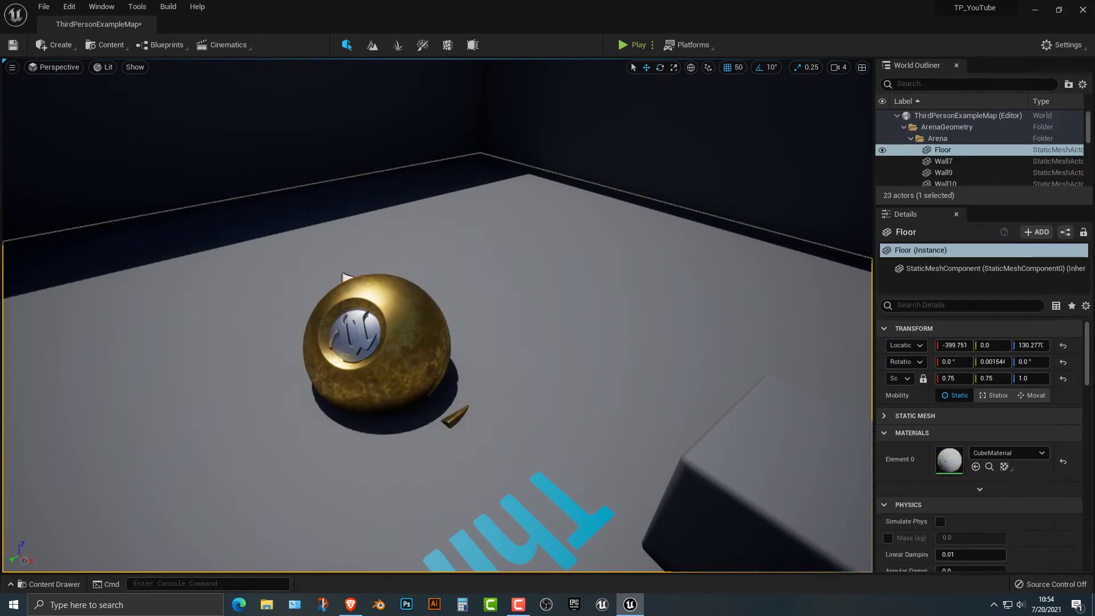
Undo the preview mesh's last move and tilt.
key(ctrl+z)
key(ctrl+z)
key(ctrl+z)
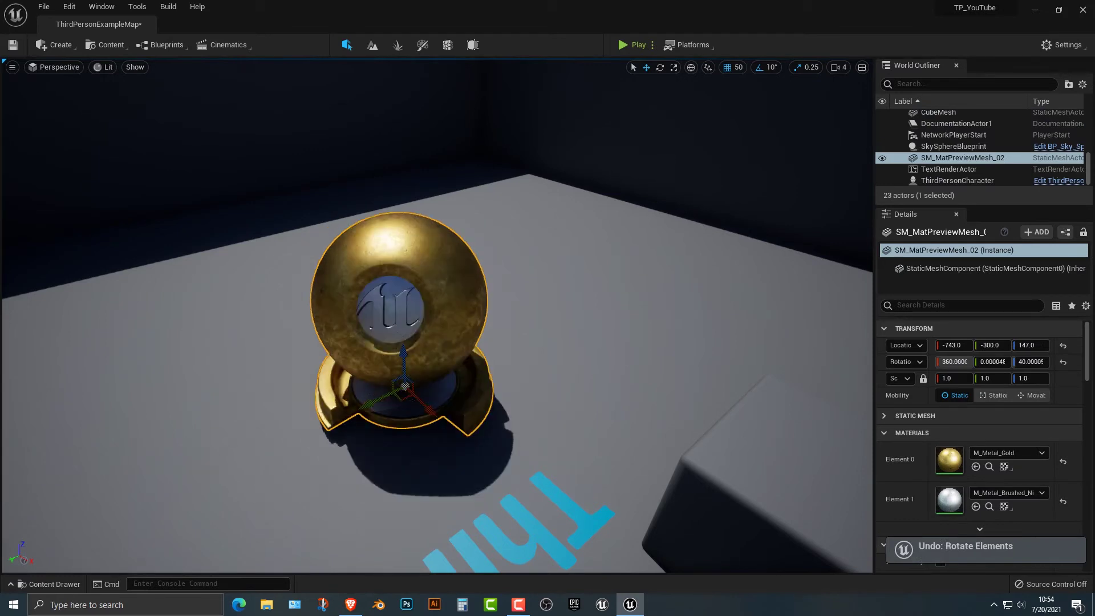
Rotate the preview mesh to 60° about the Z axis and leave the Rotate tool.
key(e)
drag(411, 431, 376, 428)
key(w)
key(ctrl+grave)
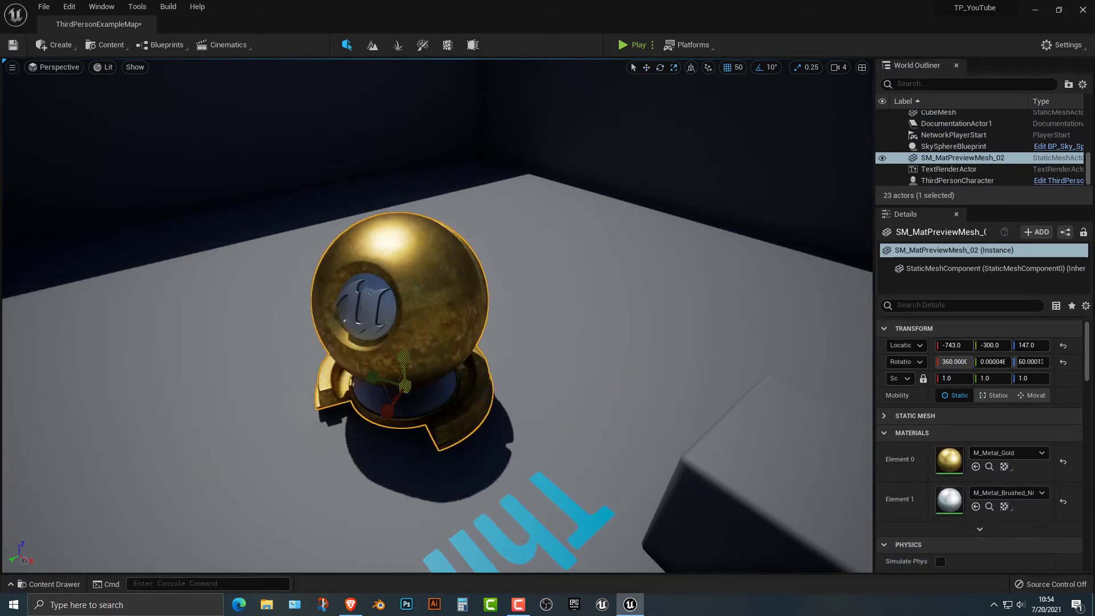
Try scaling the preview mesh along single axes and uniformly with the Scale gizmo, undoing each attempt.
drag(404, 356, 404, 228)
key(ctrl+z)
drag(372, 376, 251, 342)
key(ctrl+z)
drag(404, 386, 404, 334)
key(ctrl+z)
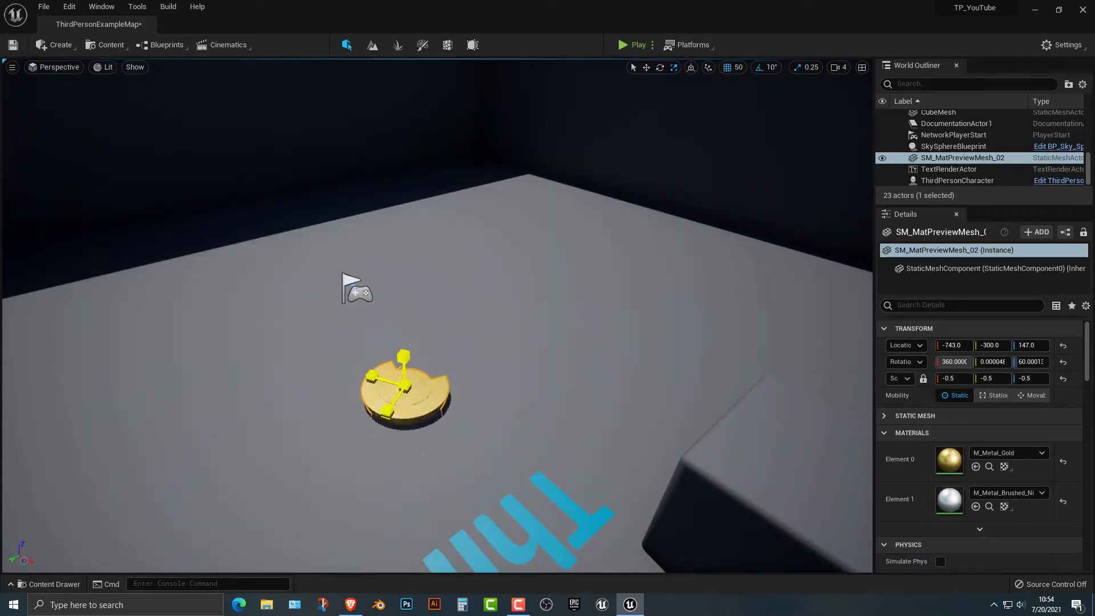
Scale the preview mesh uniformly to 11 and lower it into the floor to a Z location of -1403.
drag(405, 387, 405, 62)
scroll(437, 315, down, 5)
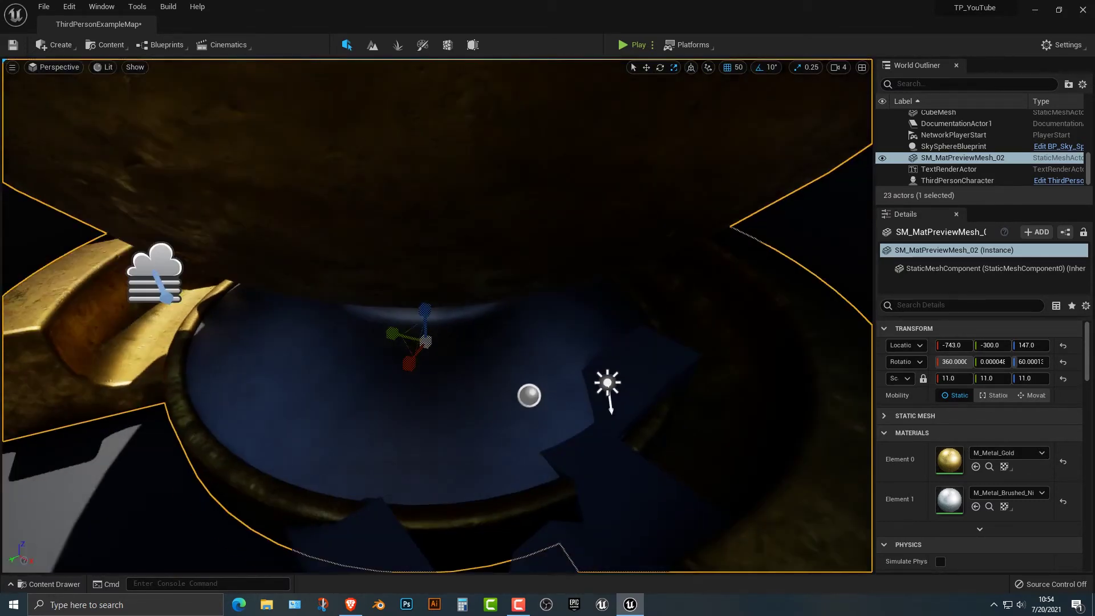
key(f)
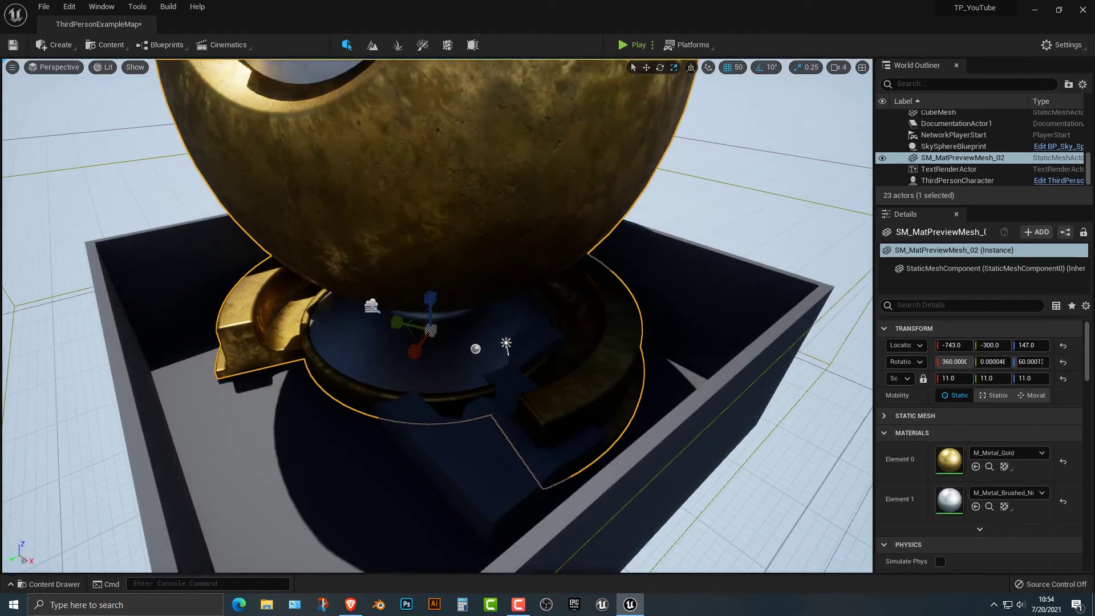
drag(431, 308, 416, 455)
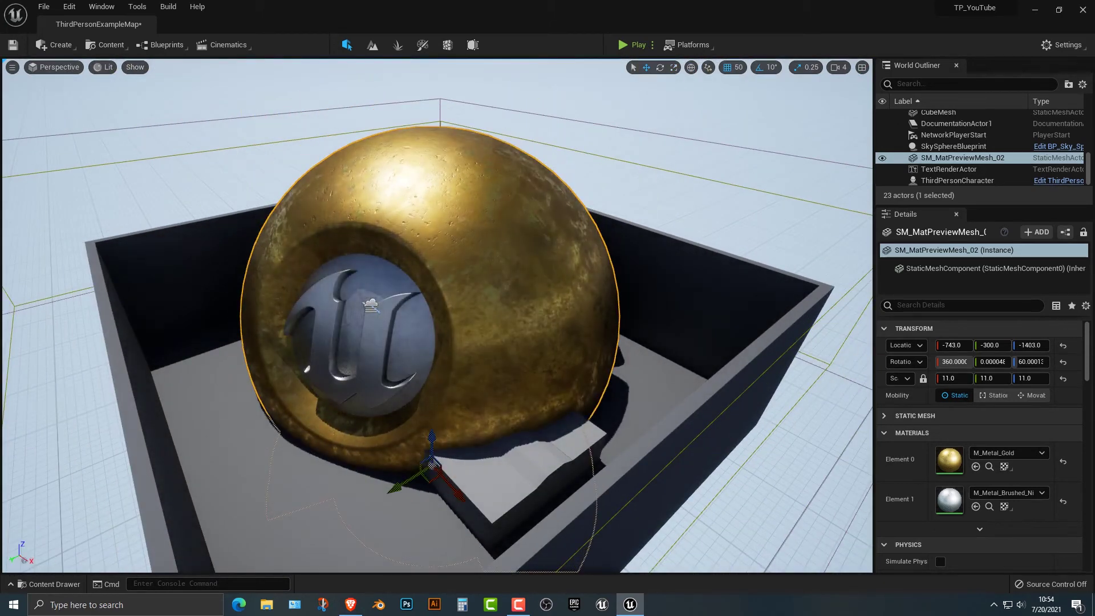
Play the level and run the character around the enlarged preview mesh to examine its surface, and stop playing.
click(632, 45)
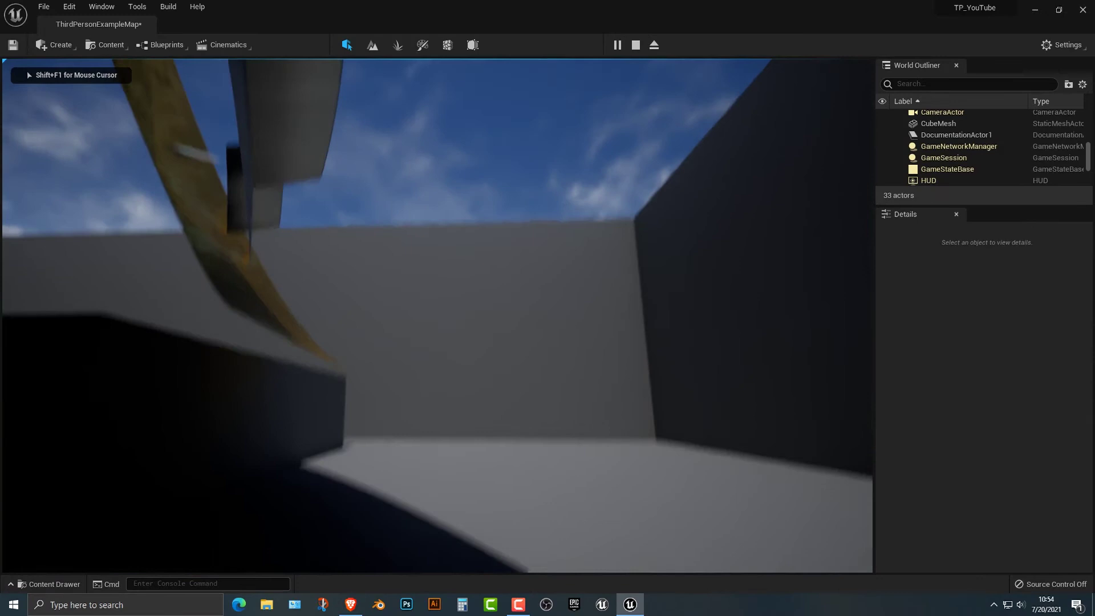
key(w)
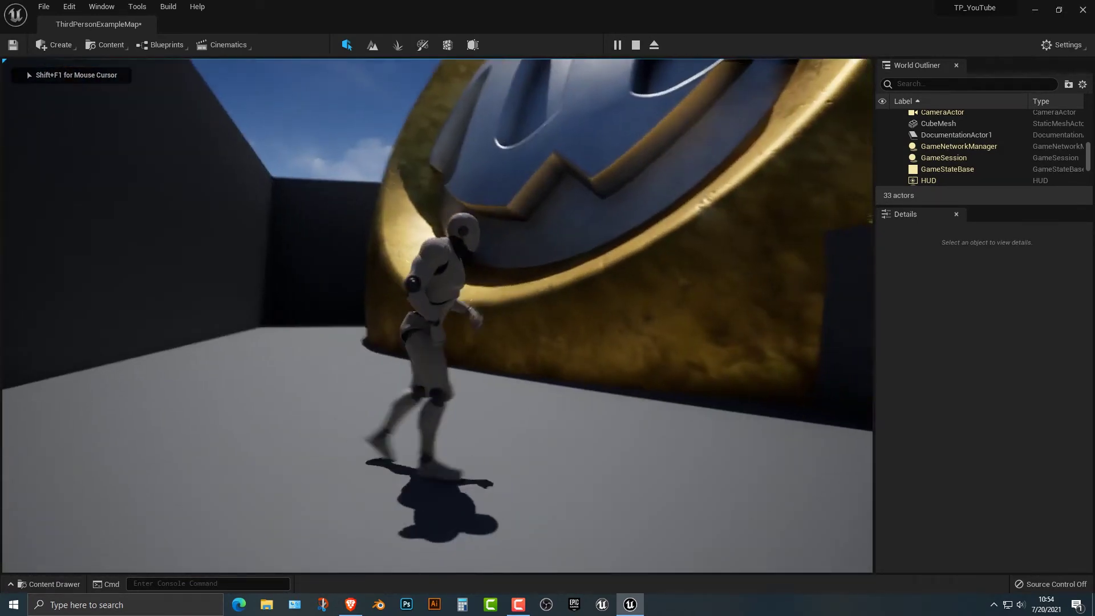
key(space)
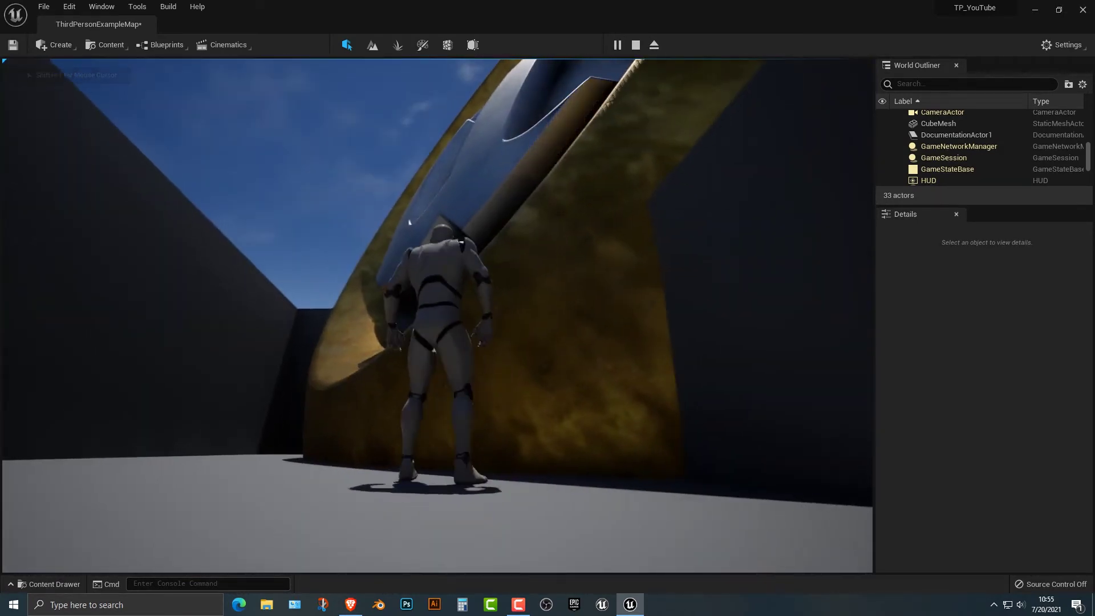
key(w)
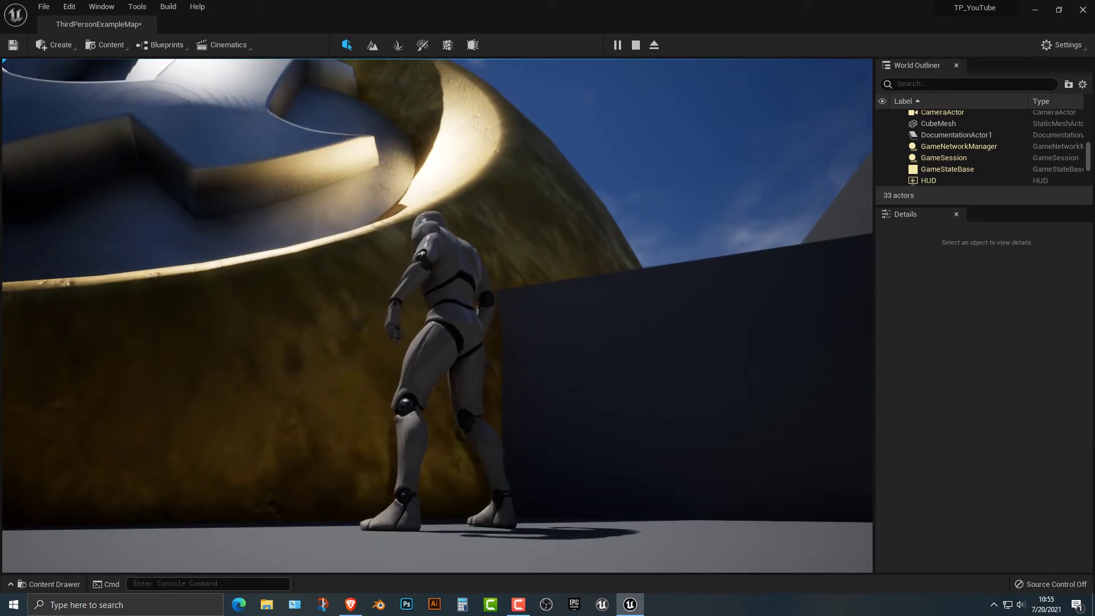
key(w)
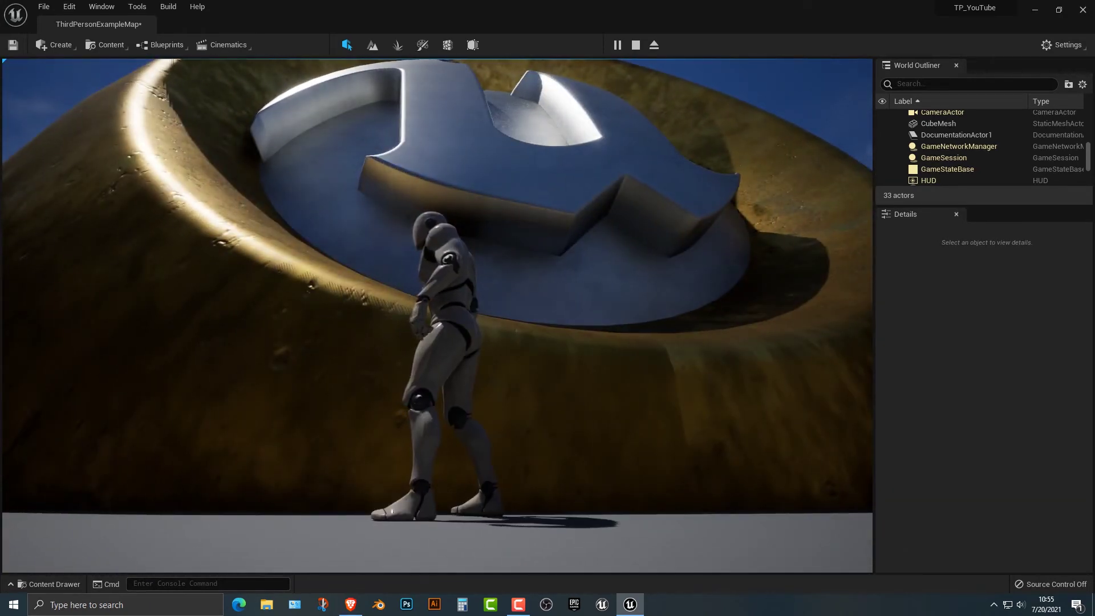
key(w)
key(w)
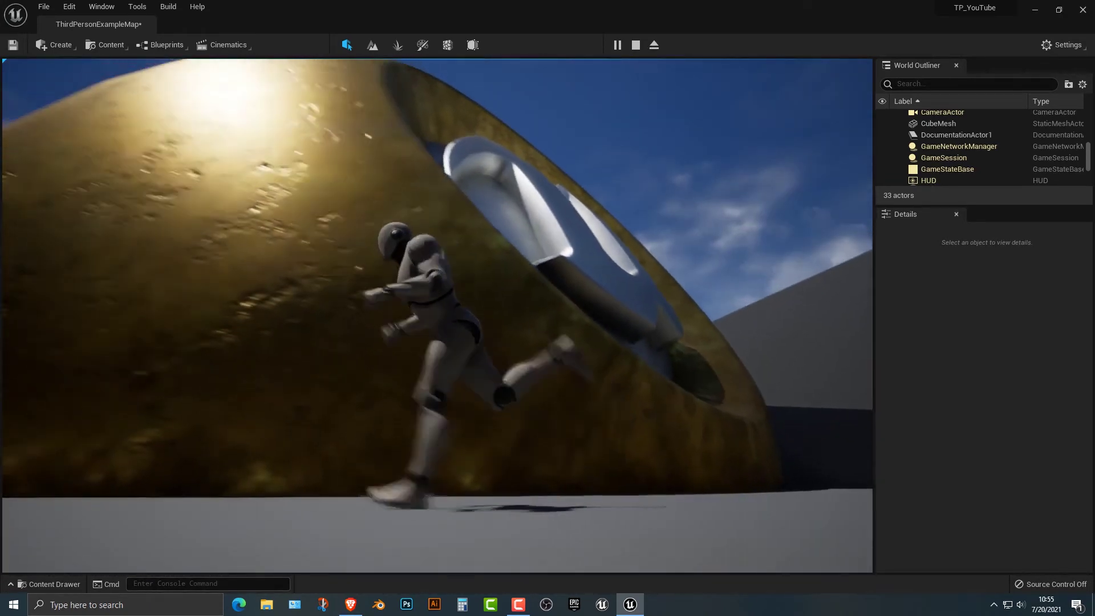
key(a)
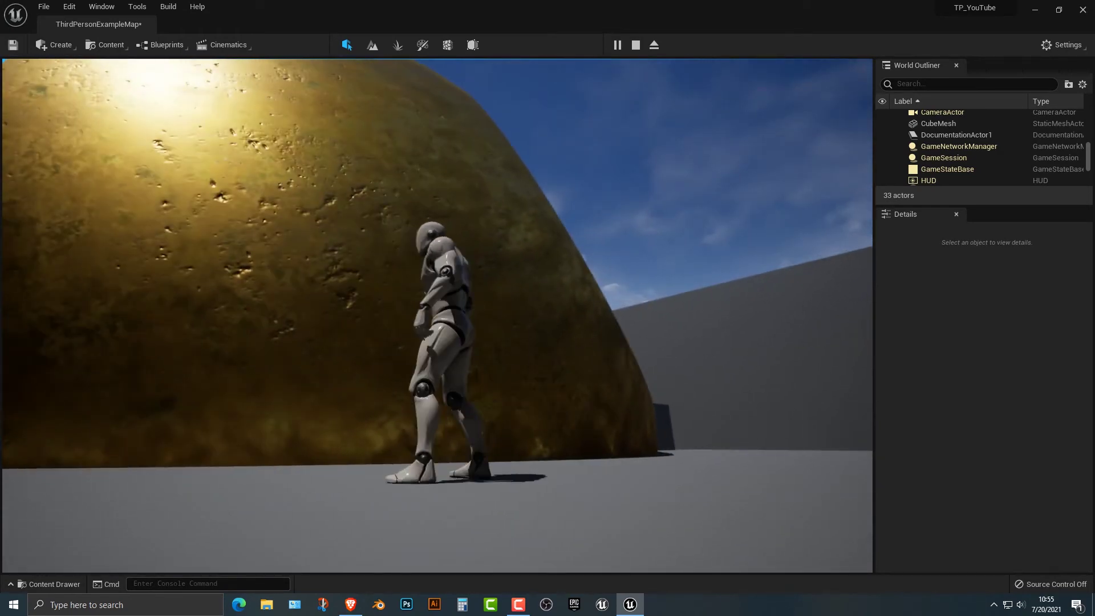
key(w)
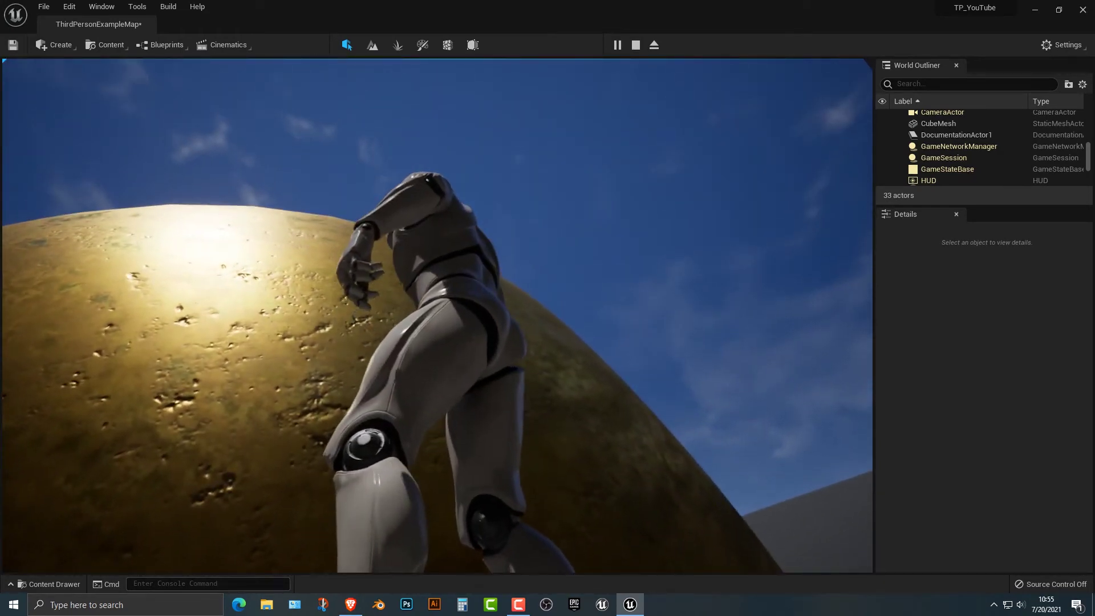
key(w)
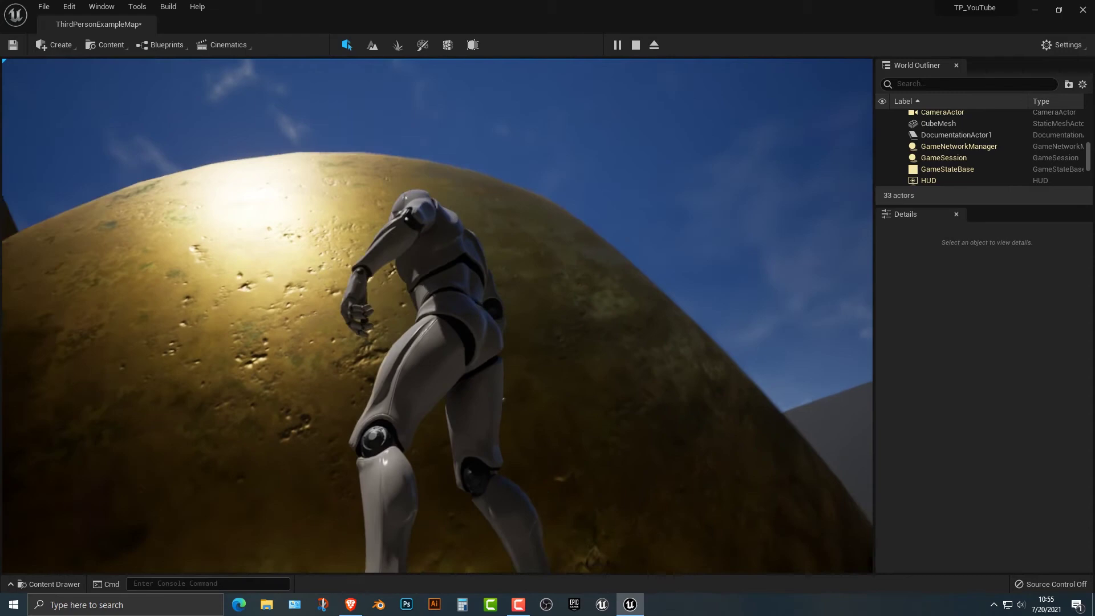
key(Escape)
Scale the preview mesh uniformly to 32.5 and move it to Y -3600 and Z -5553.
key(s)
right_drag(677, 281, 753, 405)
key(s)
key(w)
key(s)
drag(453, 315, 562, 168)
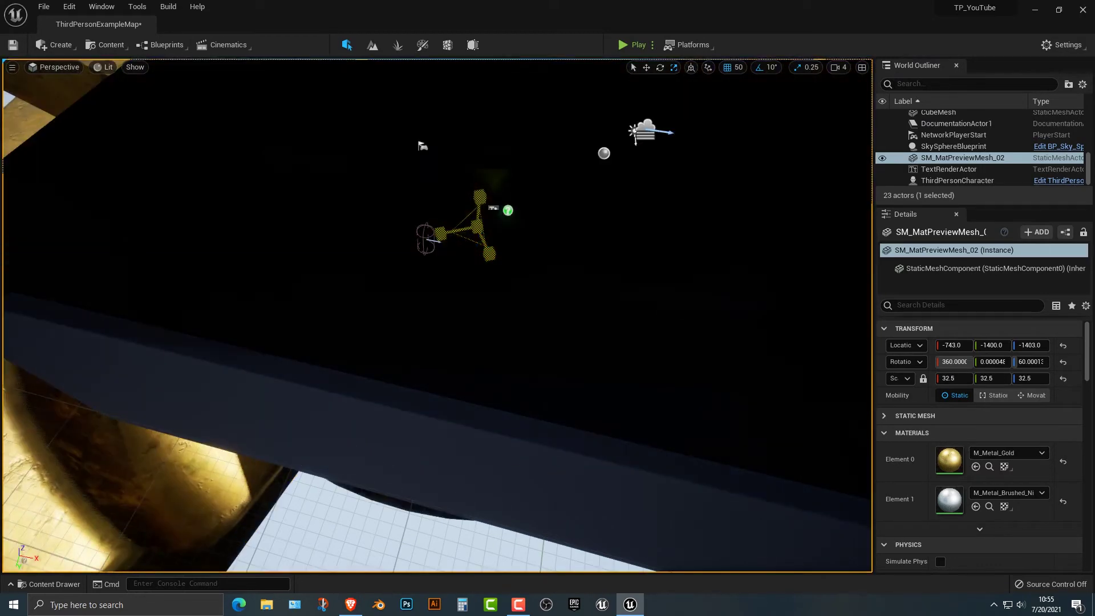
drag(471, 246, 507, 126)
drag(511, 67, 487, 265)
Play the level again to view the 32.5-scale preview mesh from the character's position, and stop playing.
key(alt+p)
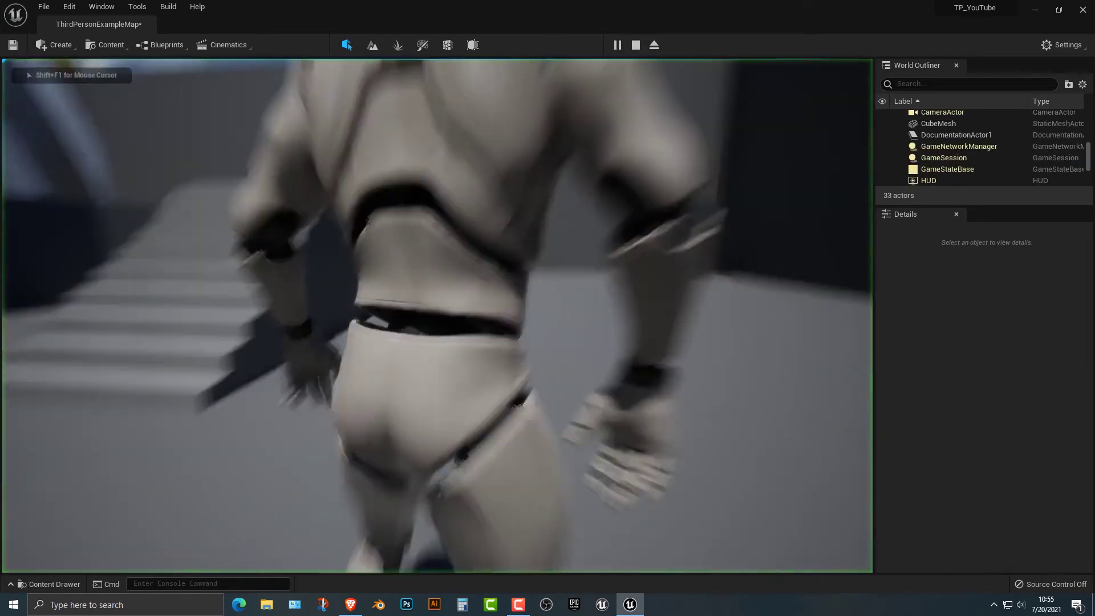
key(w)
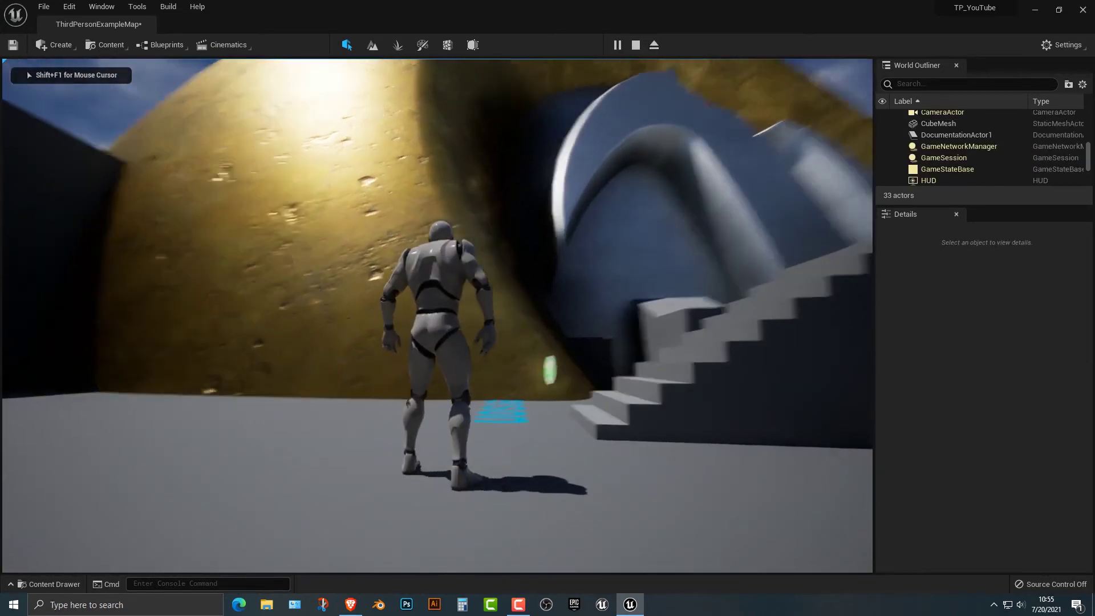
key(w)
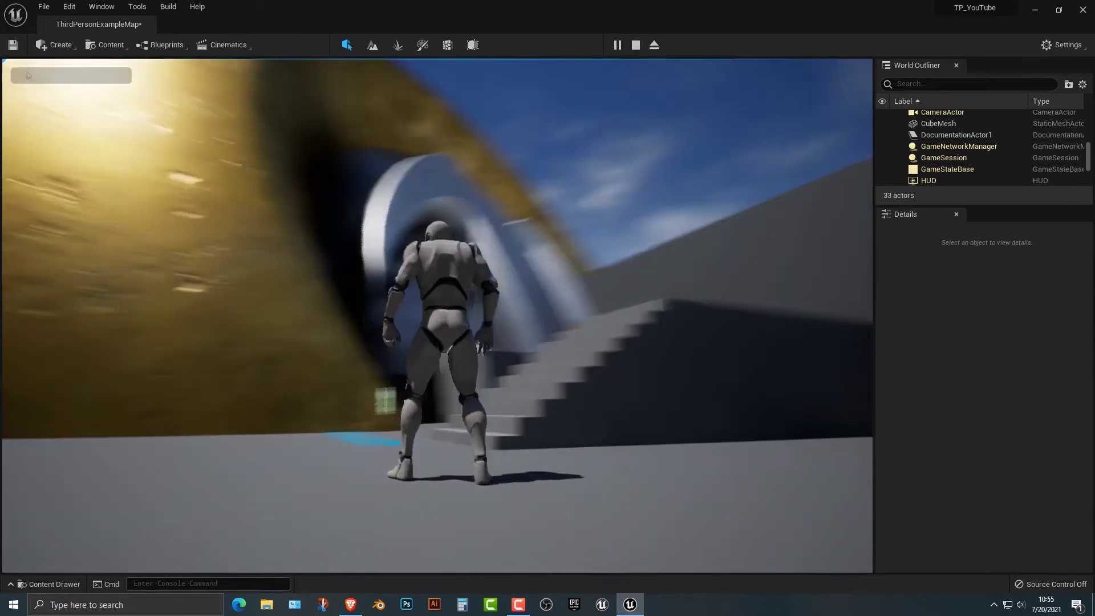
key(Escape)
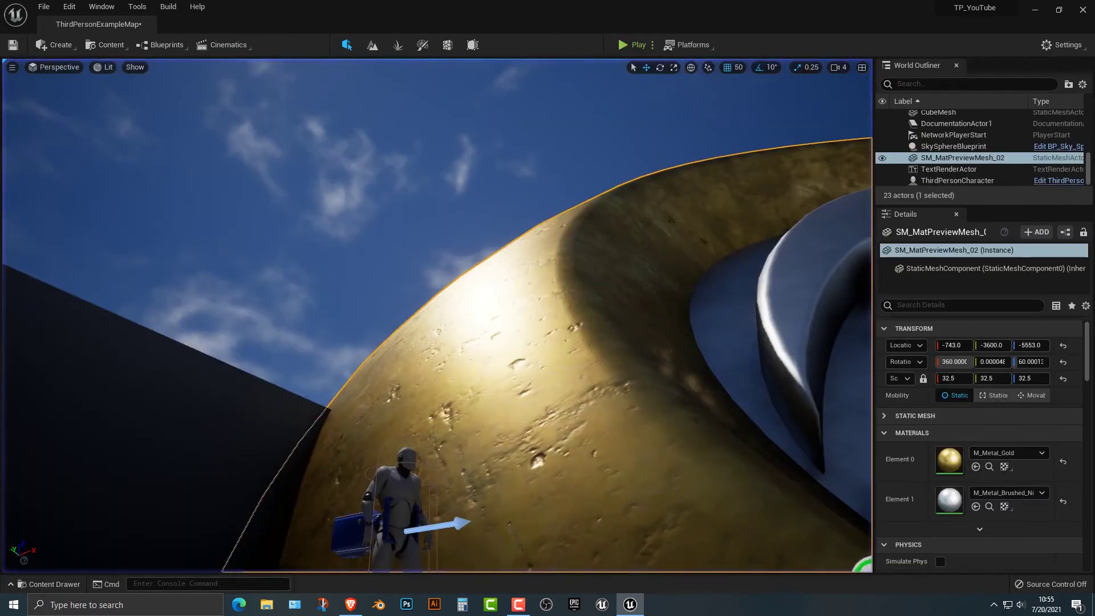
Set the preview mesh's scale to 1 on the X, Y and Z axes.
right_drag(437, 316, 437, 291)
key(s)
key(e)
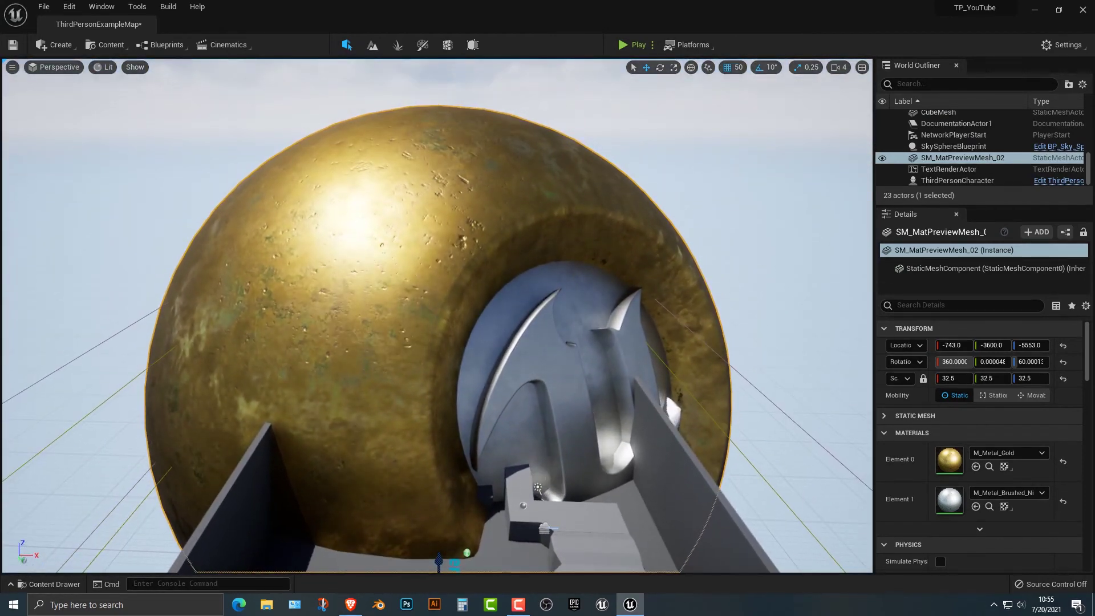
text(1)
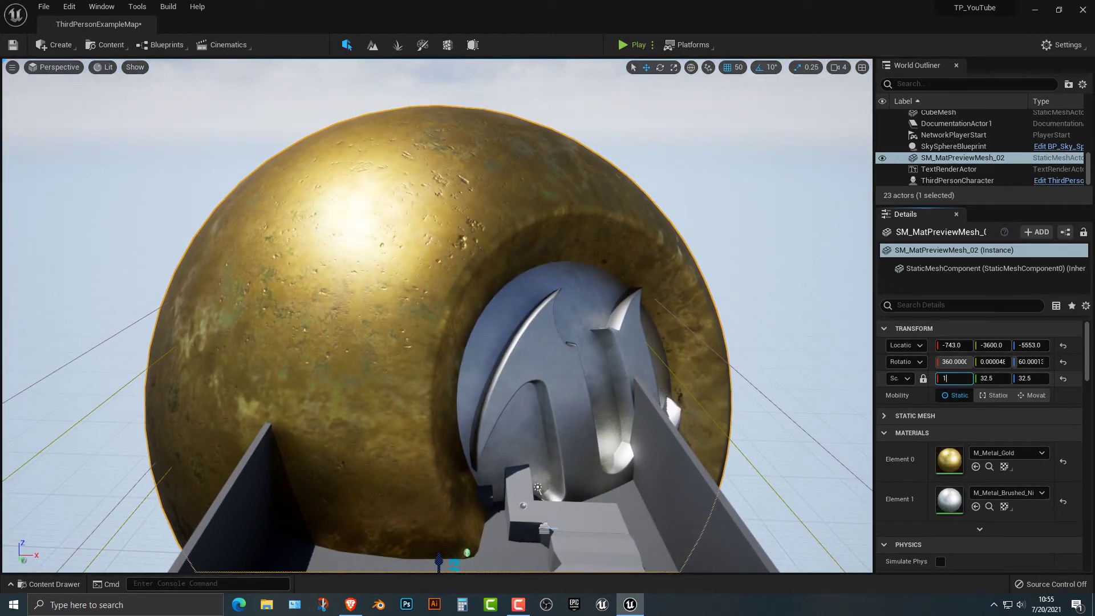
key(Tab)
text(1)
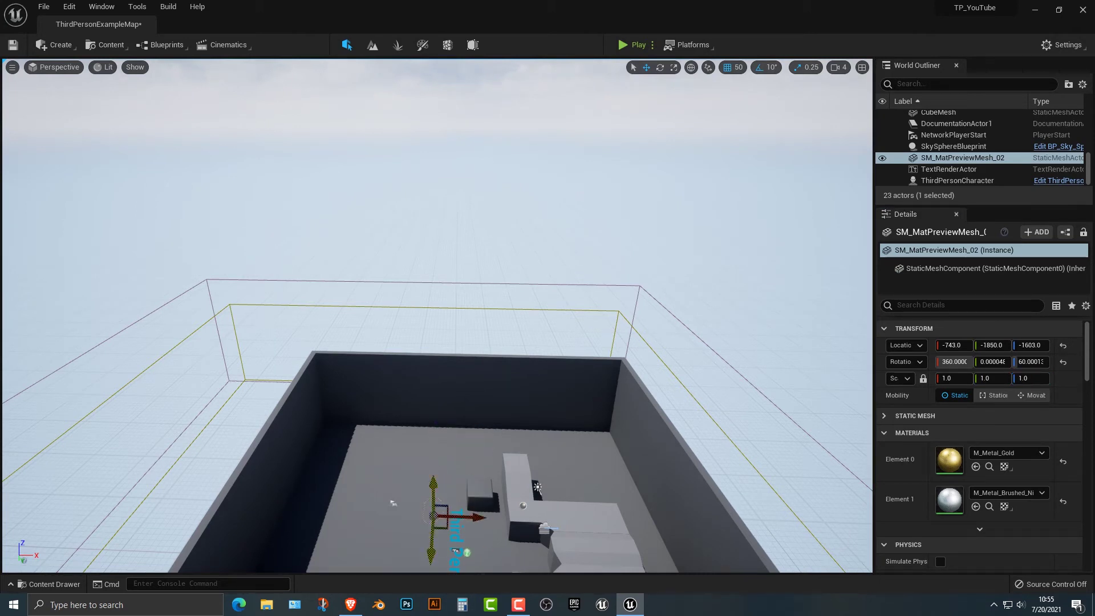
Move the gold preview mesh back onto the arena floor at Y -300 and Z 147.
drag(430, 431, 419, 539)
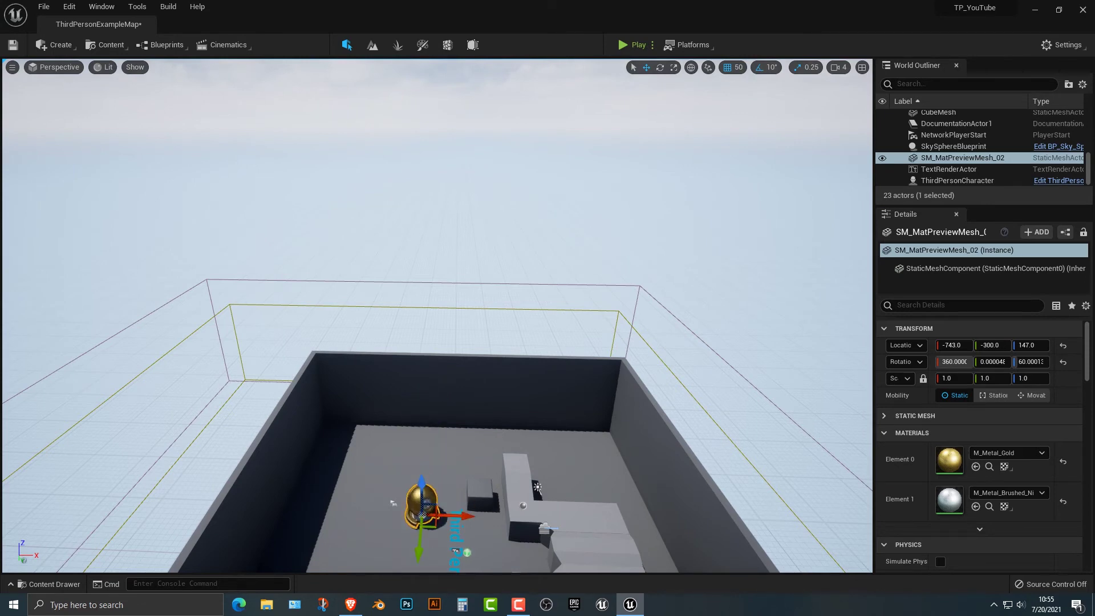
key(w)
right_drag(437, 316, 442, 245)
key(w)
key(d)
key(s)
key(w)
key(s)
key(s)
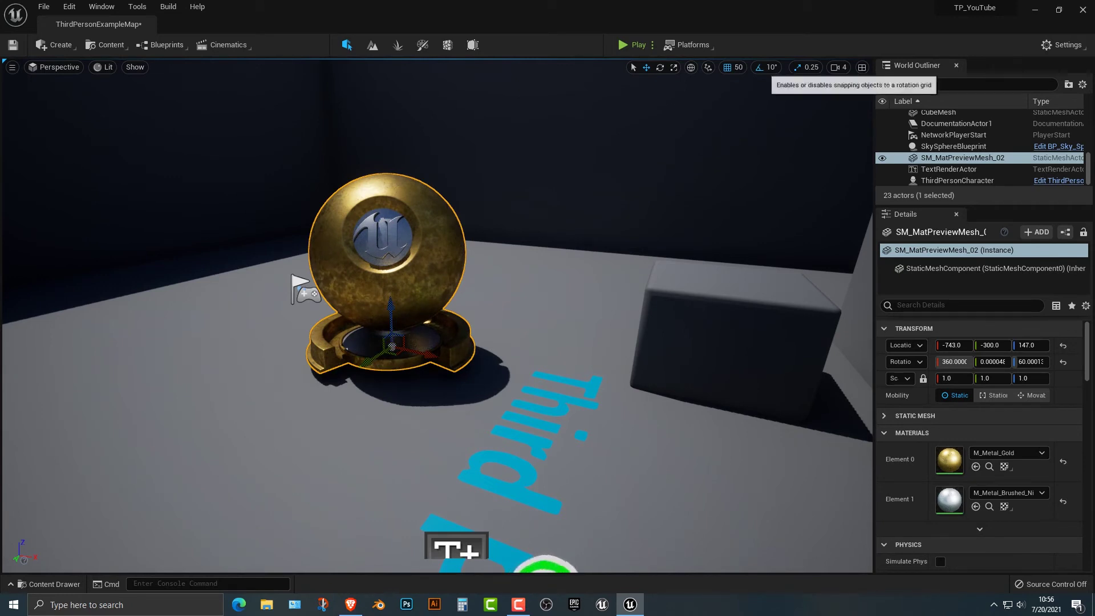
Examine the available rotation and scale snap increments without changing them, and select the cube beside the preview mesh.
click(735, 66)
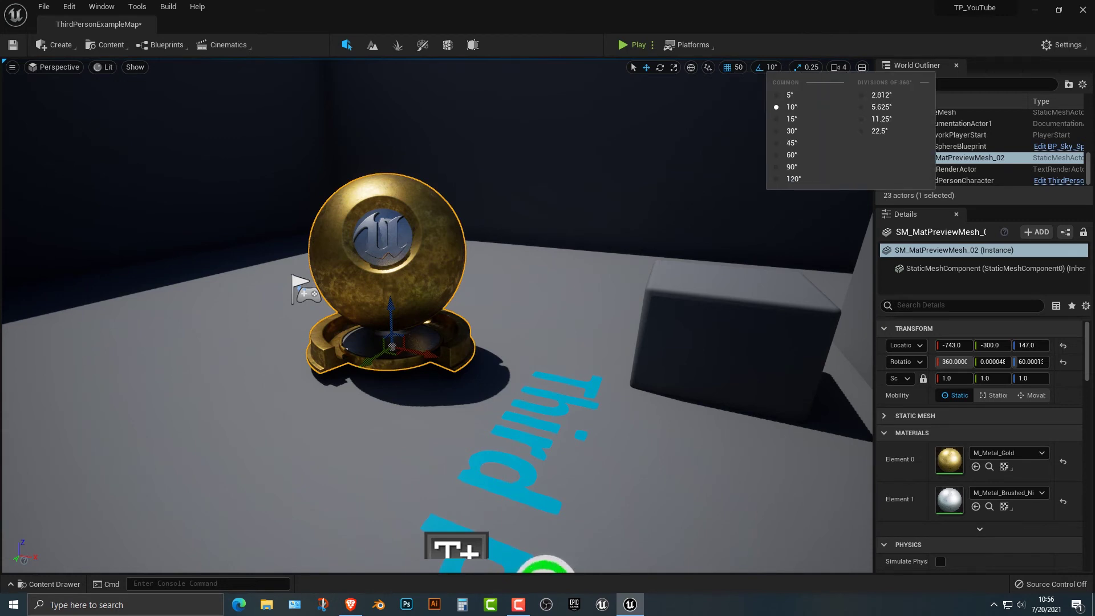
click(730, 114)
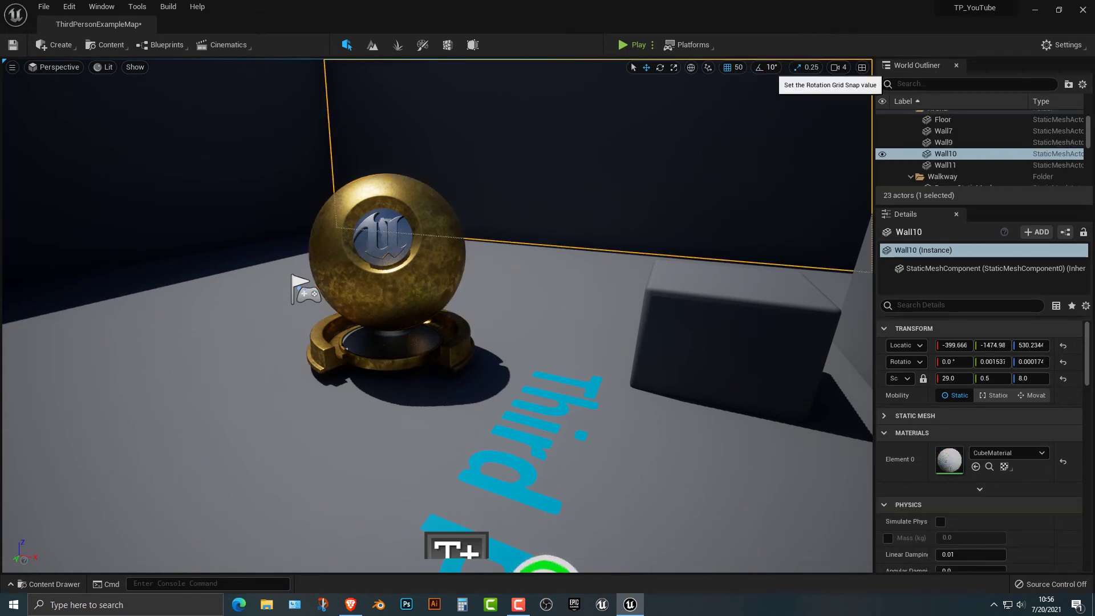
click(771, 67)
click(771, 67)
click(772, 67)
mouse_move(811, 67)
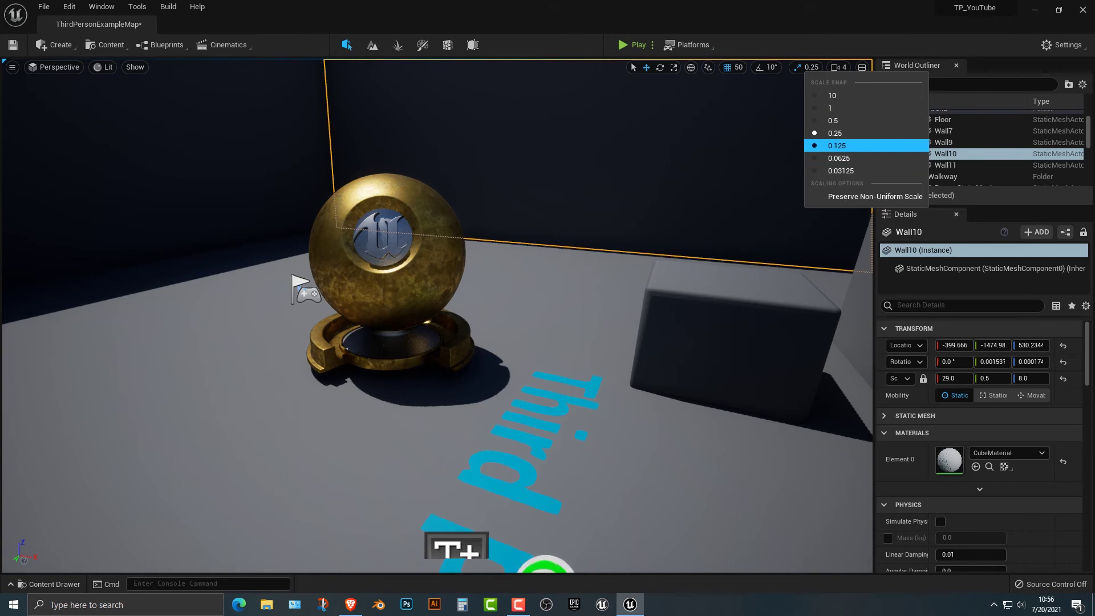
key(Escape)
click(725, 354)
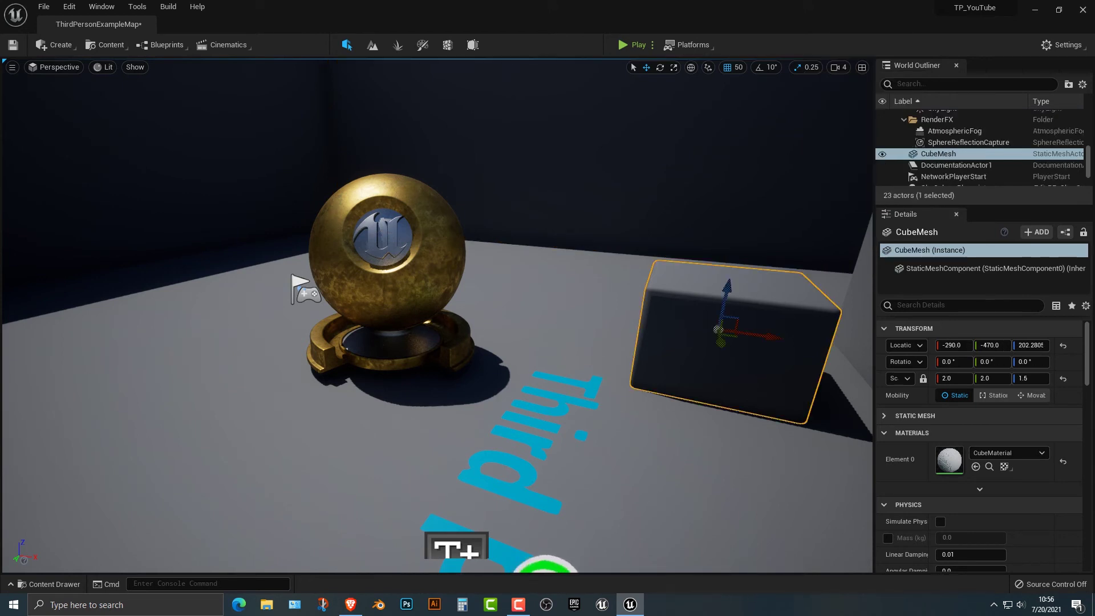